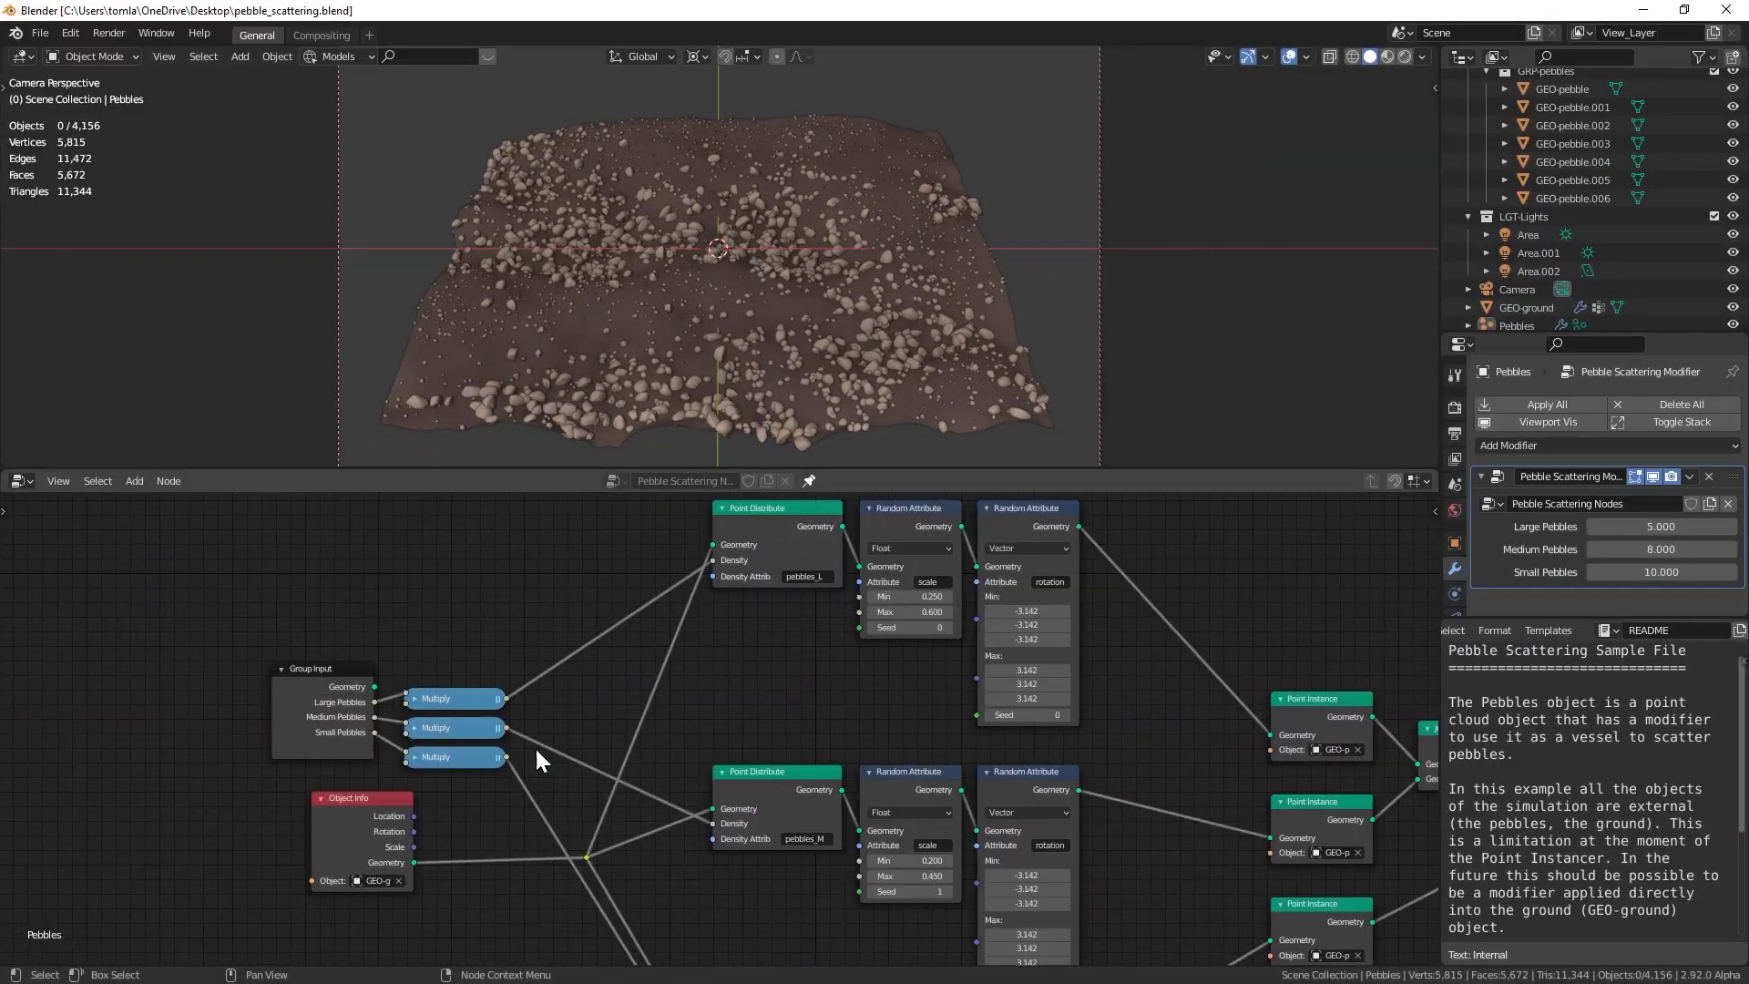
# Pan across the pebble_scattering.blend node graph to tour its setup
pyautogui.moveTo(688, 825); pyautogui.dragTo(485, 854, button='middle')
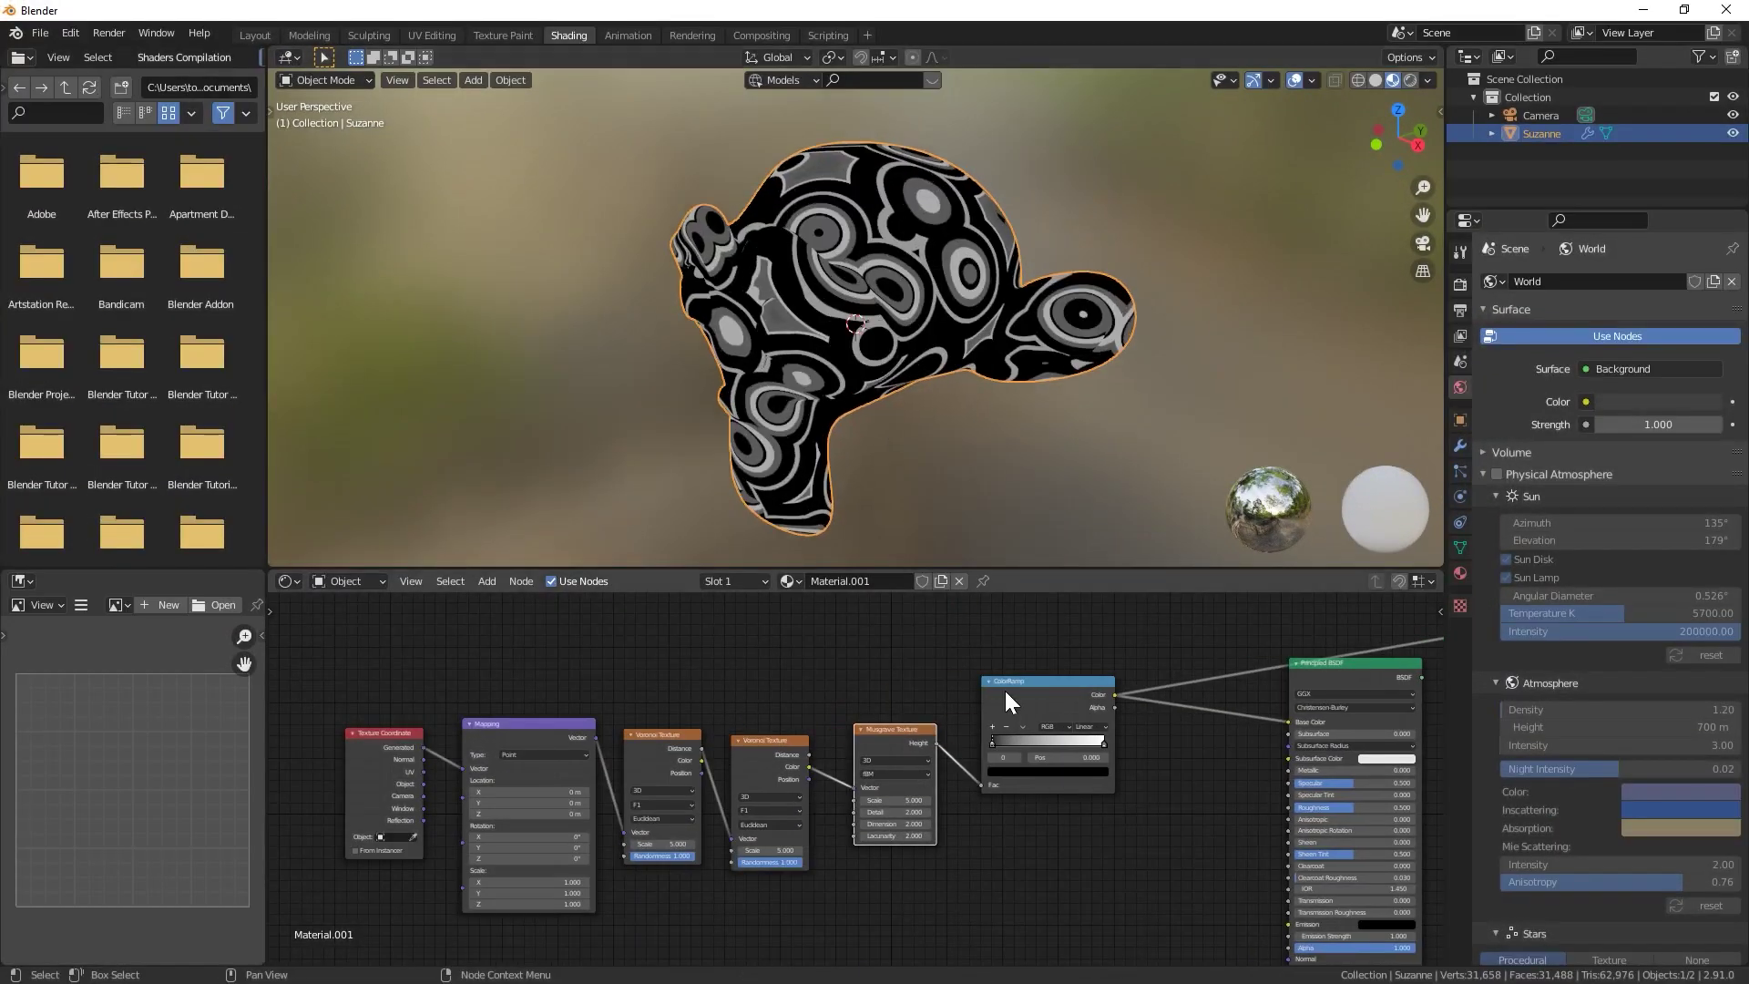
# Recolour Suzanne's ColorRamp, adjust the Voronoi scale, then show the Empty's transform properties
pyautogui.click(1004, 690)
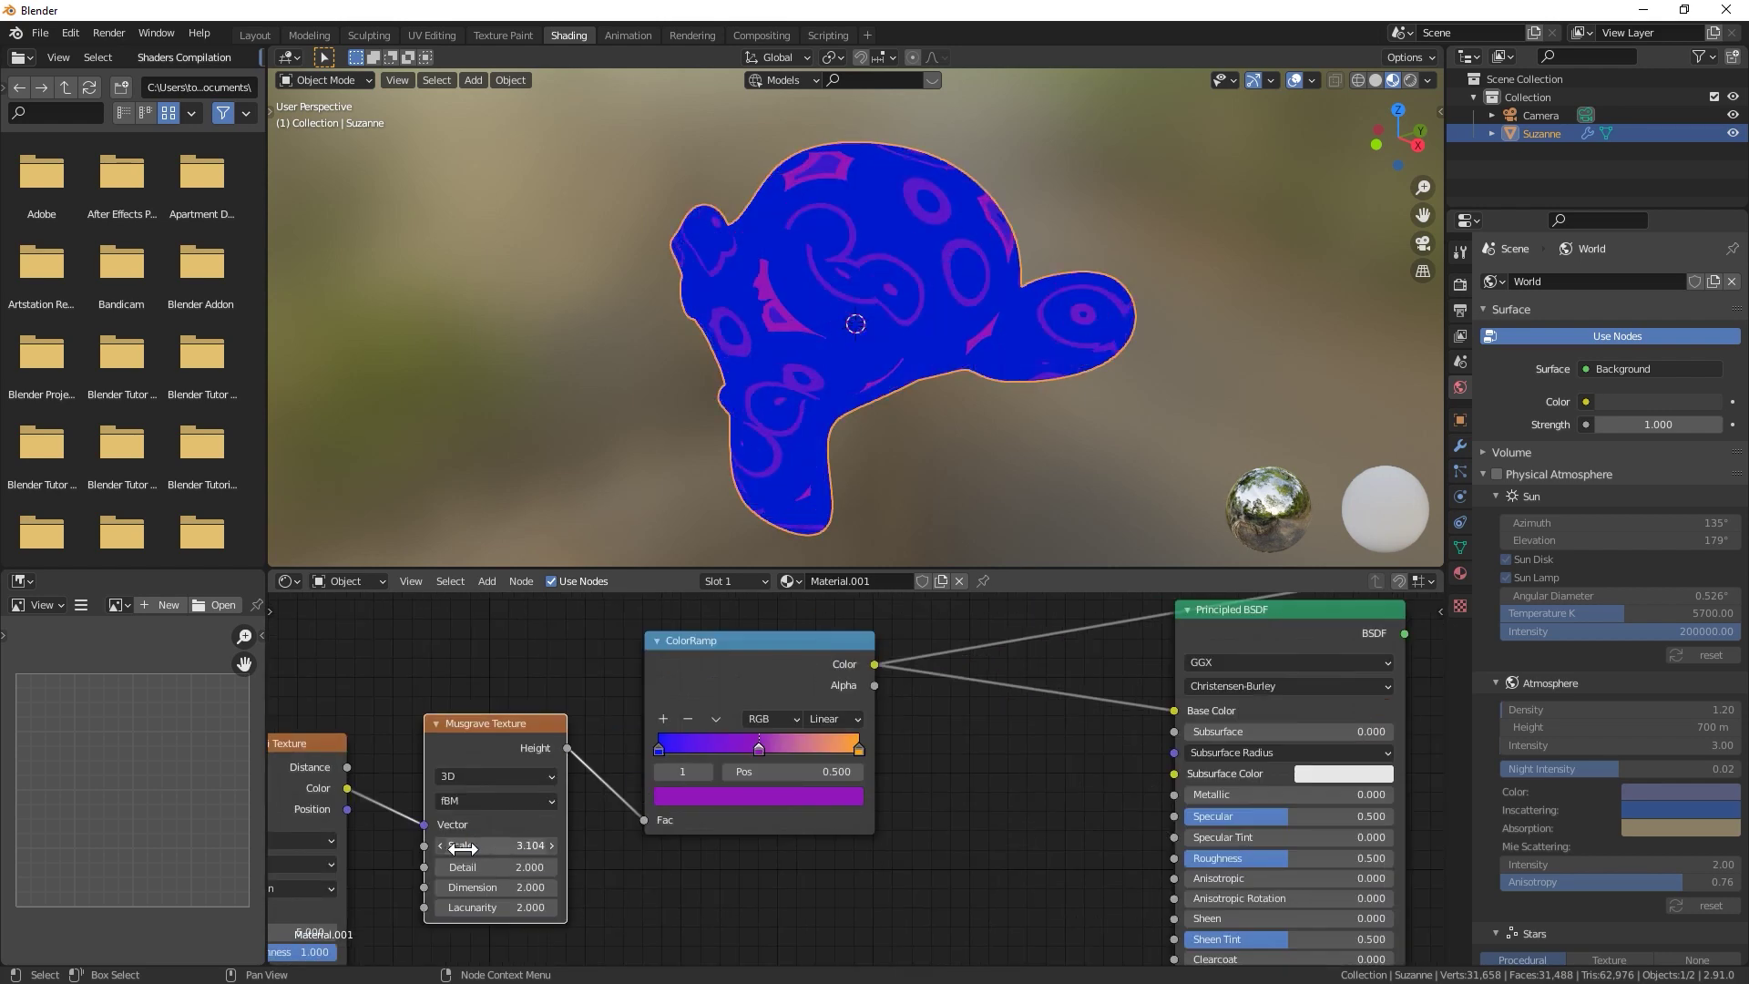
pyautogui.moveTo(642, 805); pyautogui.dragTo(598, 808)
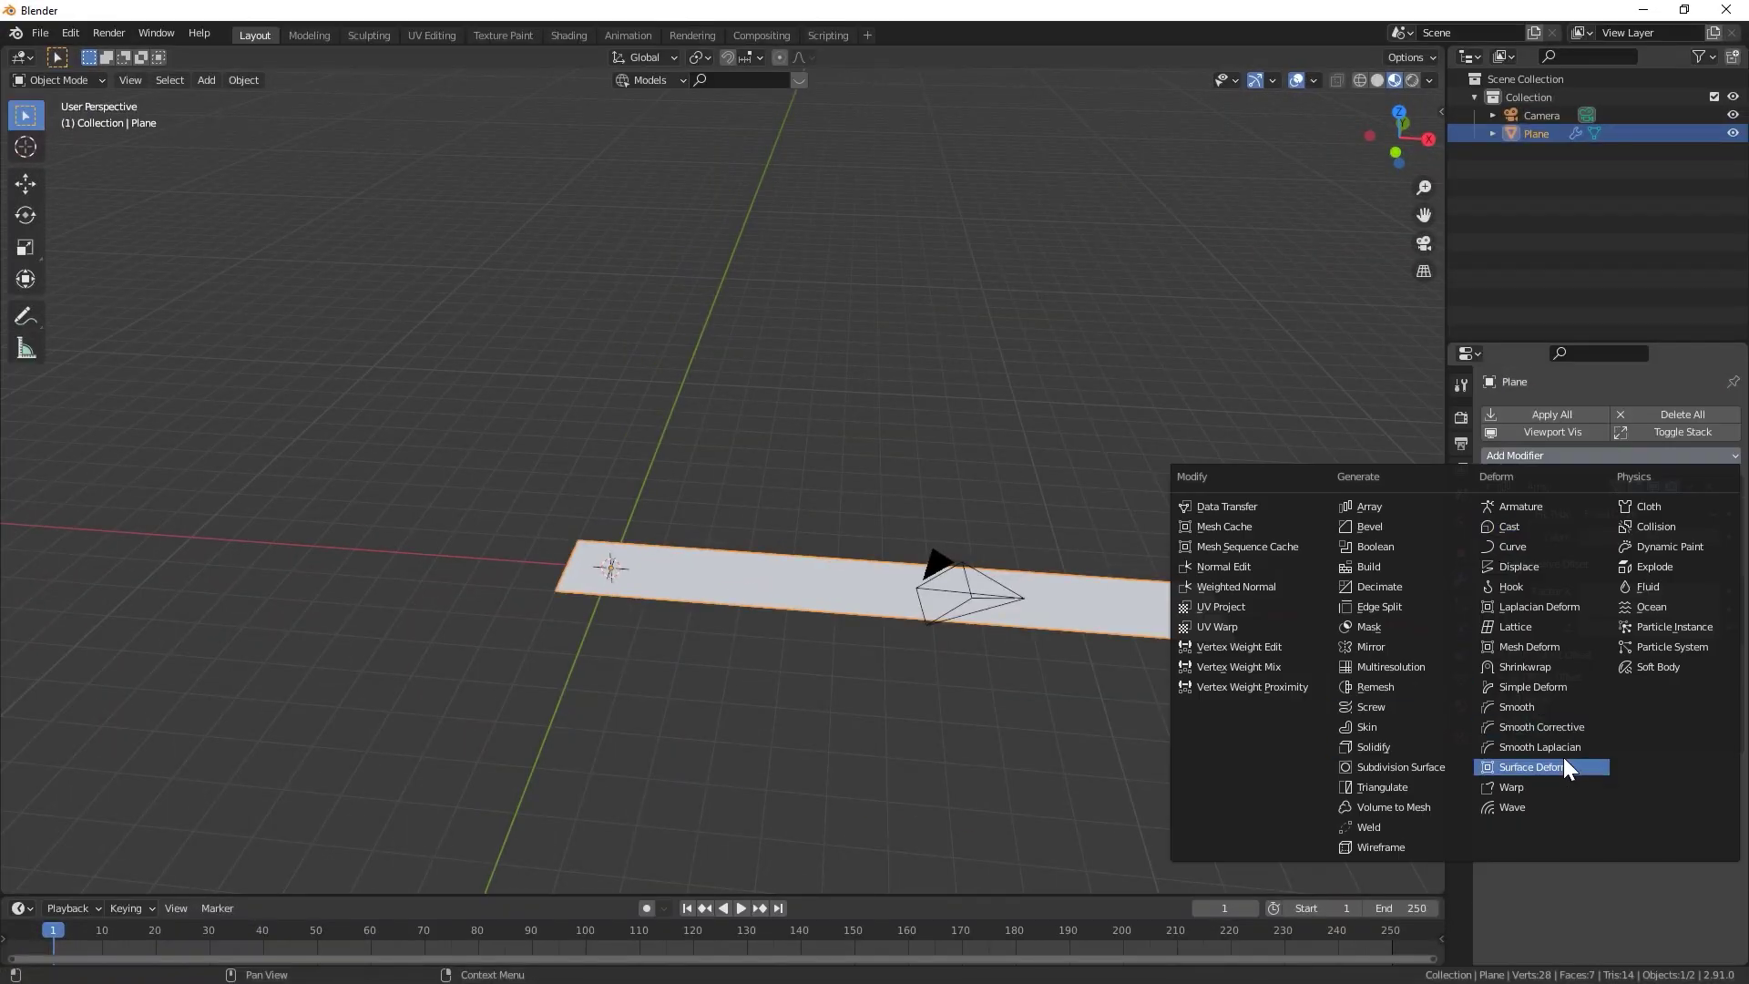
pyautogui.click(1570, 770)
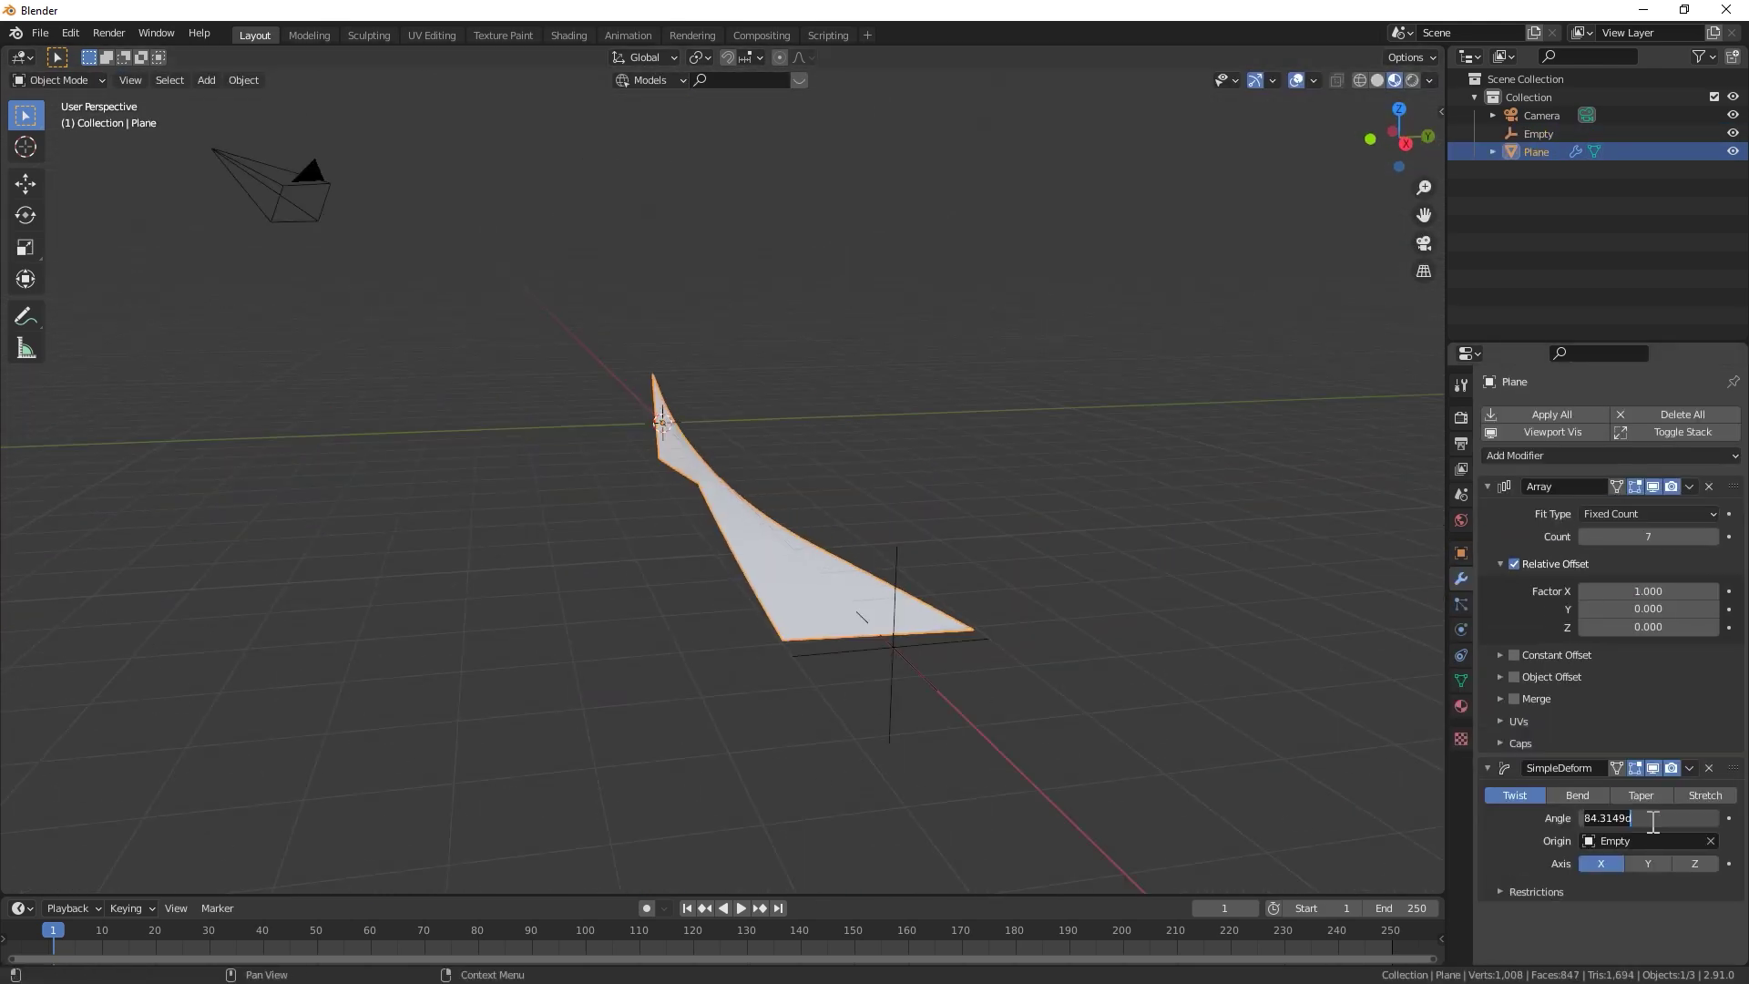
# Stack Screw and Solidify modifiers on the twisted plane, then autoscroll the scattered-stone blog post
pyautogui.click(1321, 708)
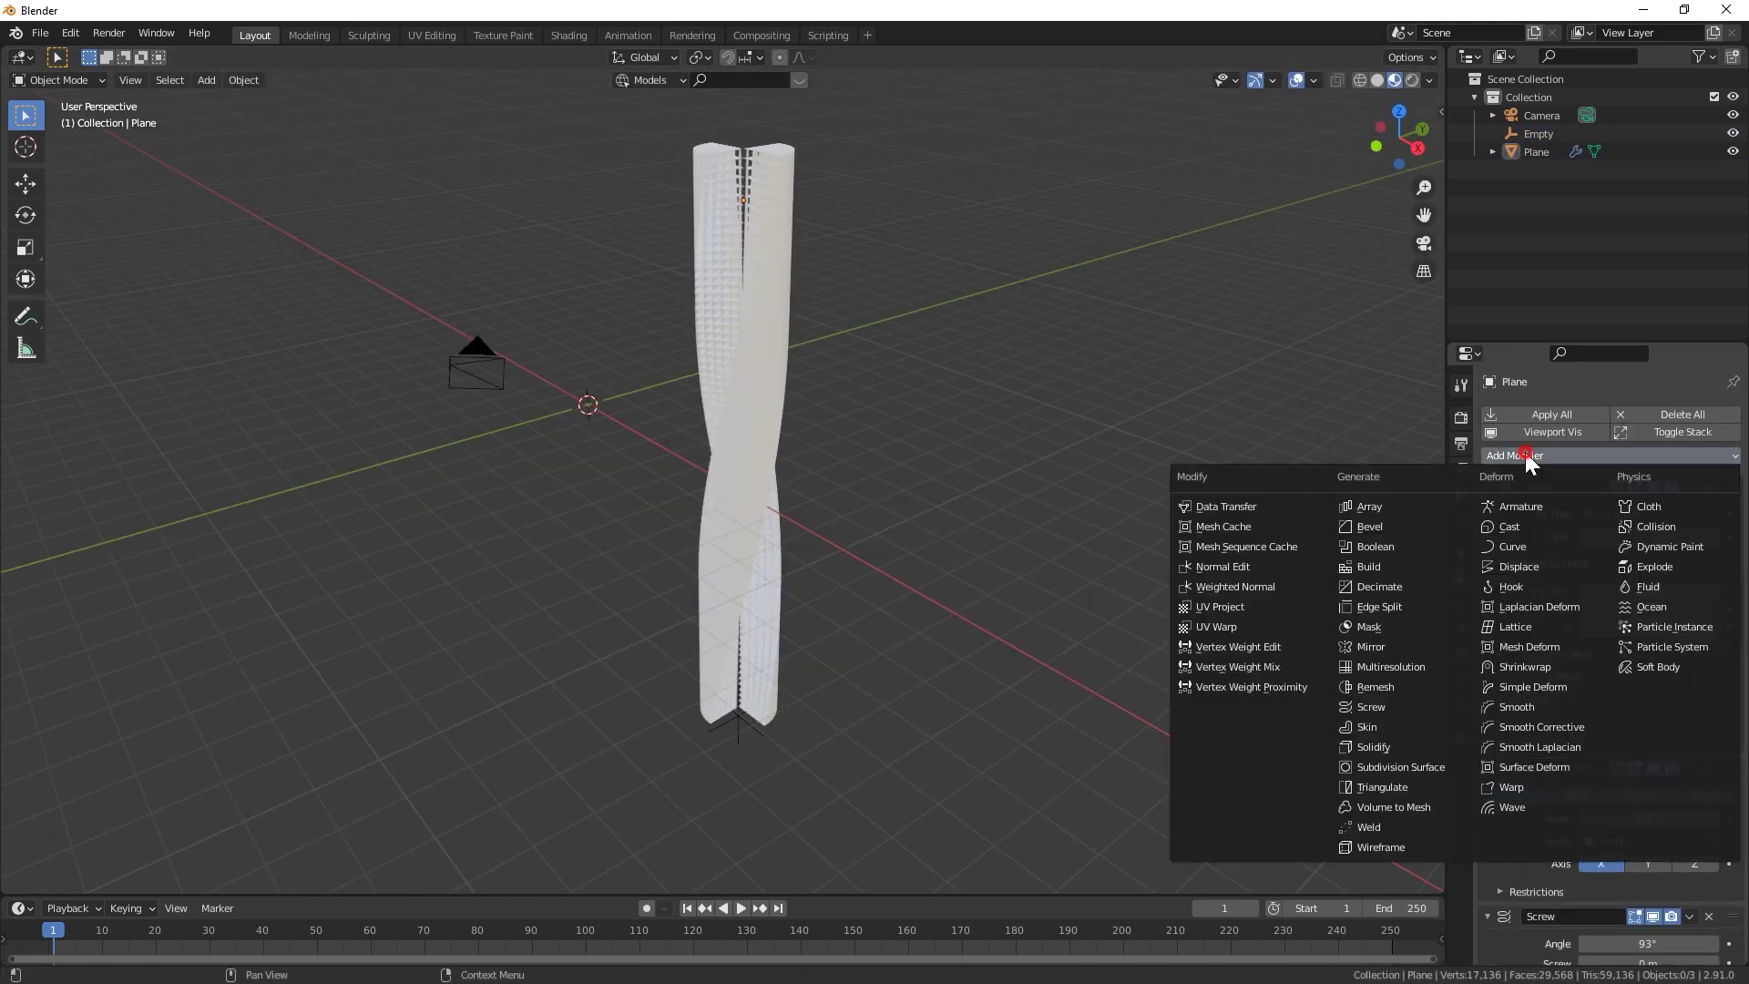
pyautogui.click(1585, 742)
pyautogui.middleClick(1710, 309)
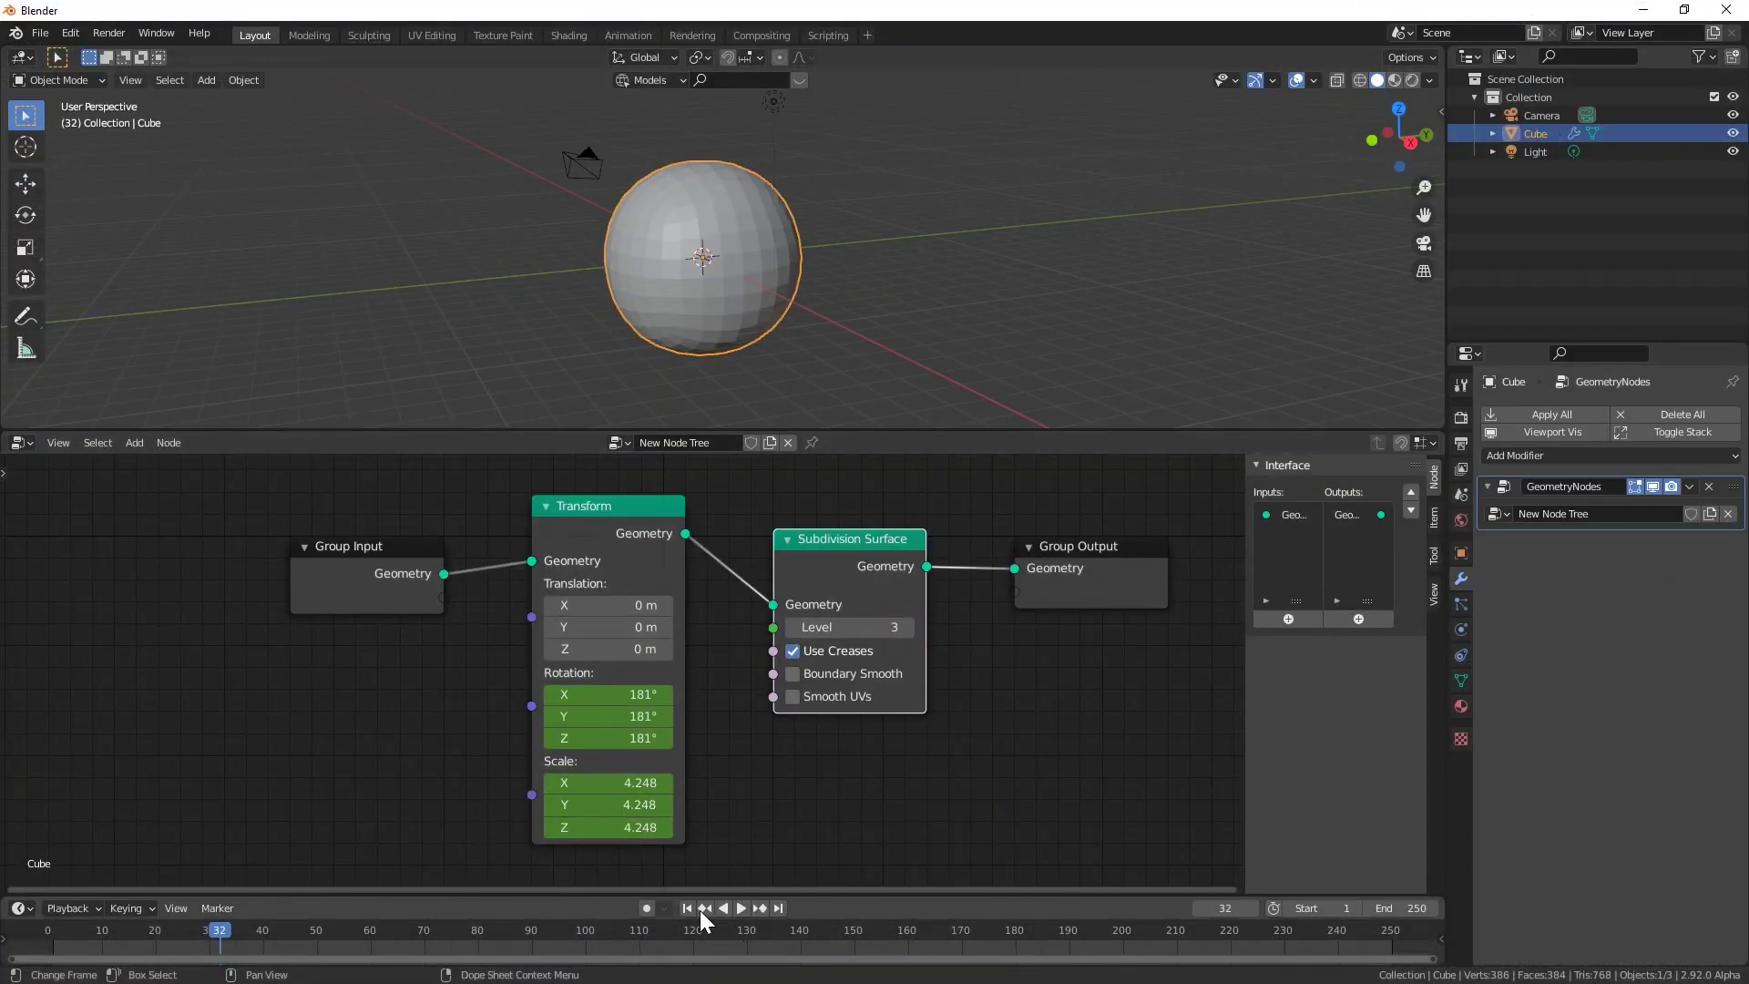
pyautogui.click(686, 907)
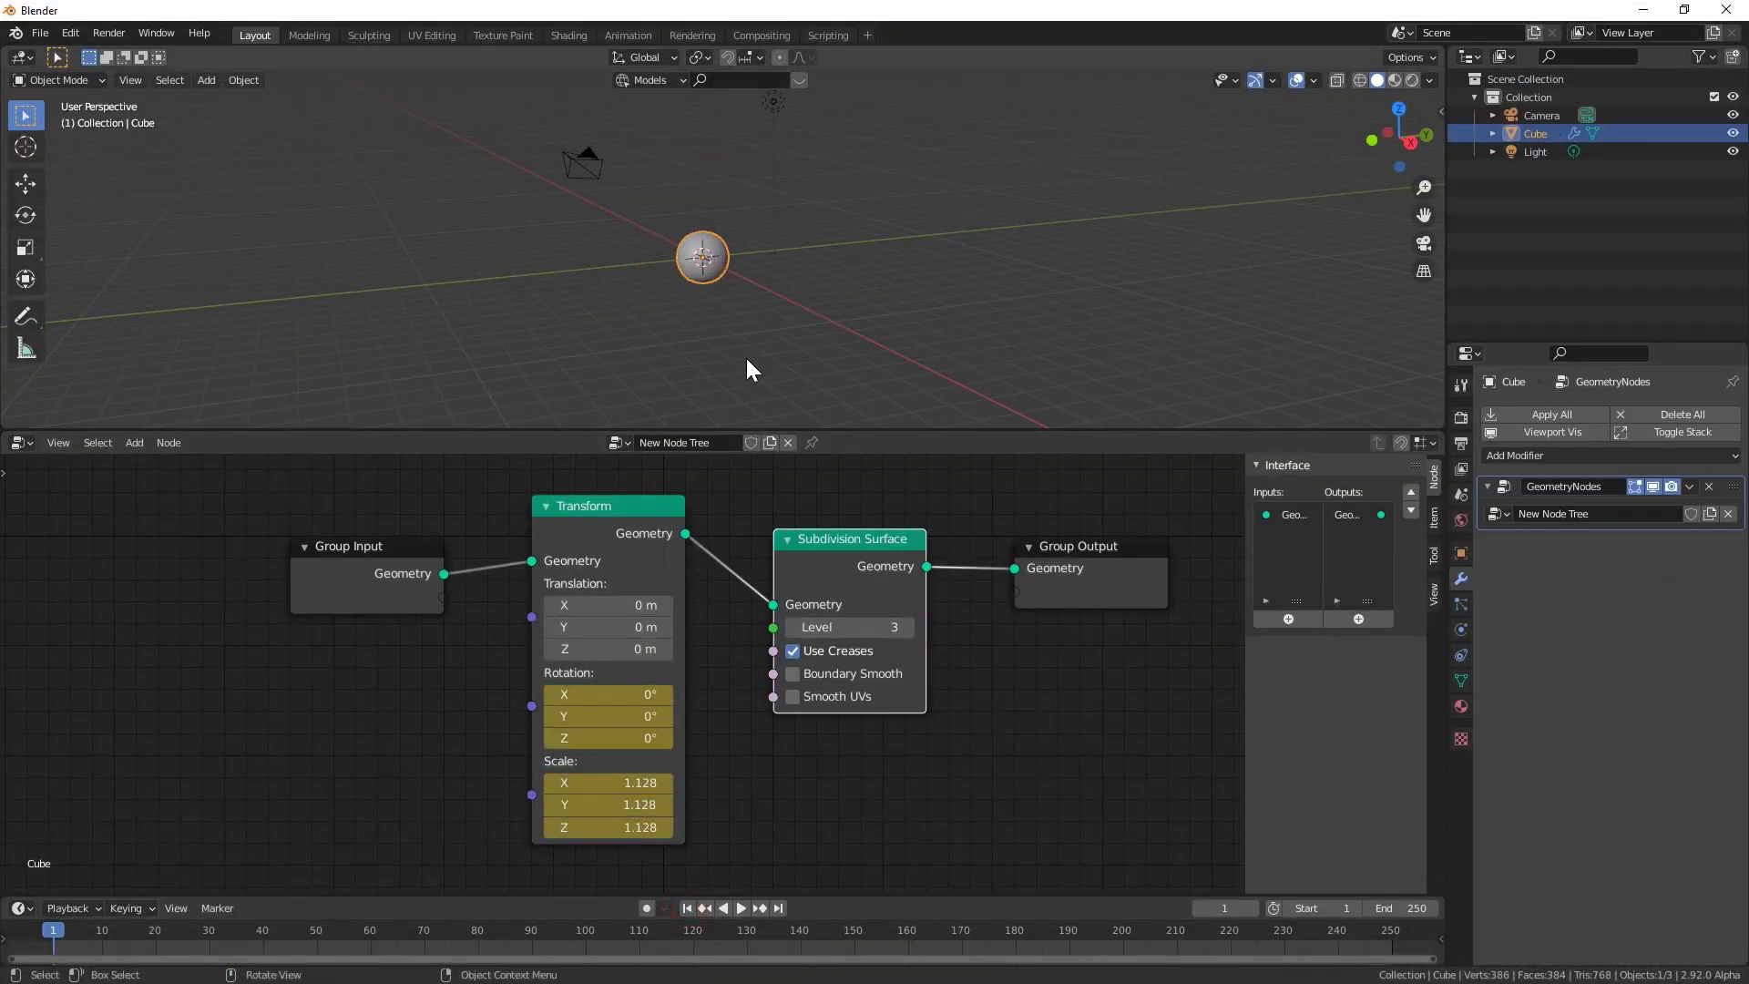
pyautogui.press('space')
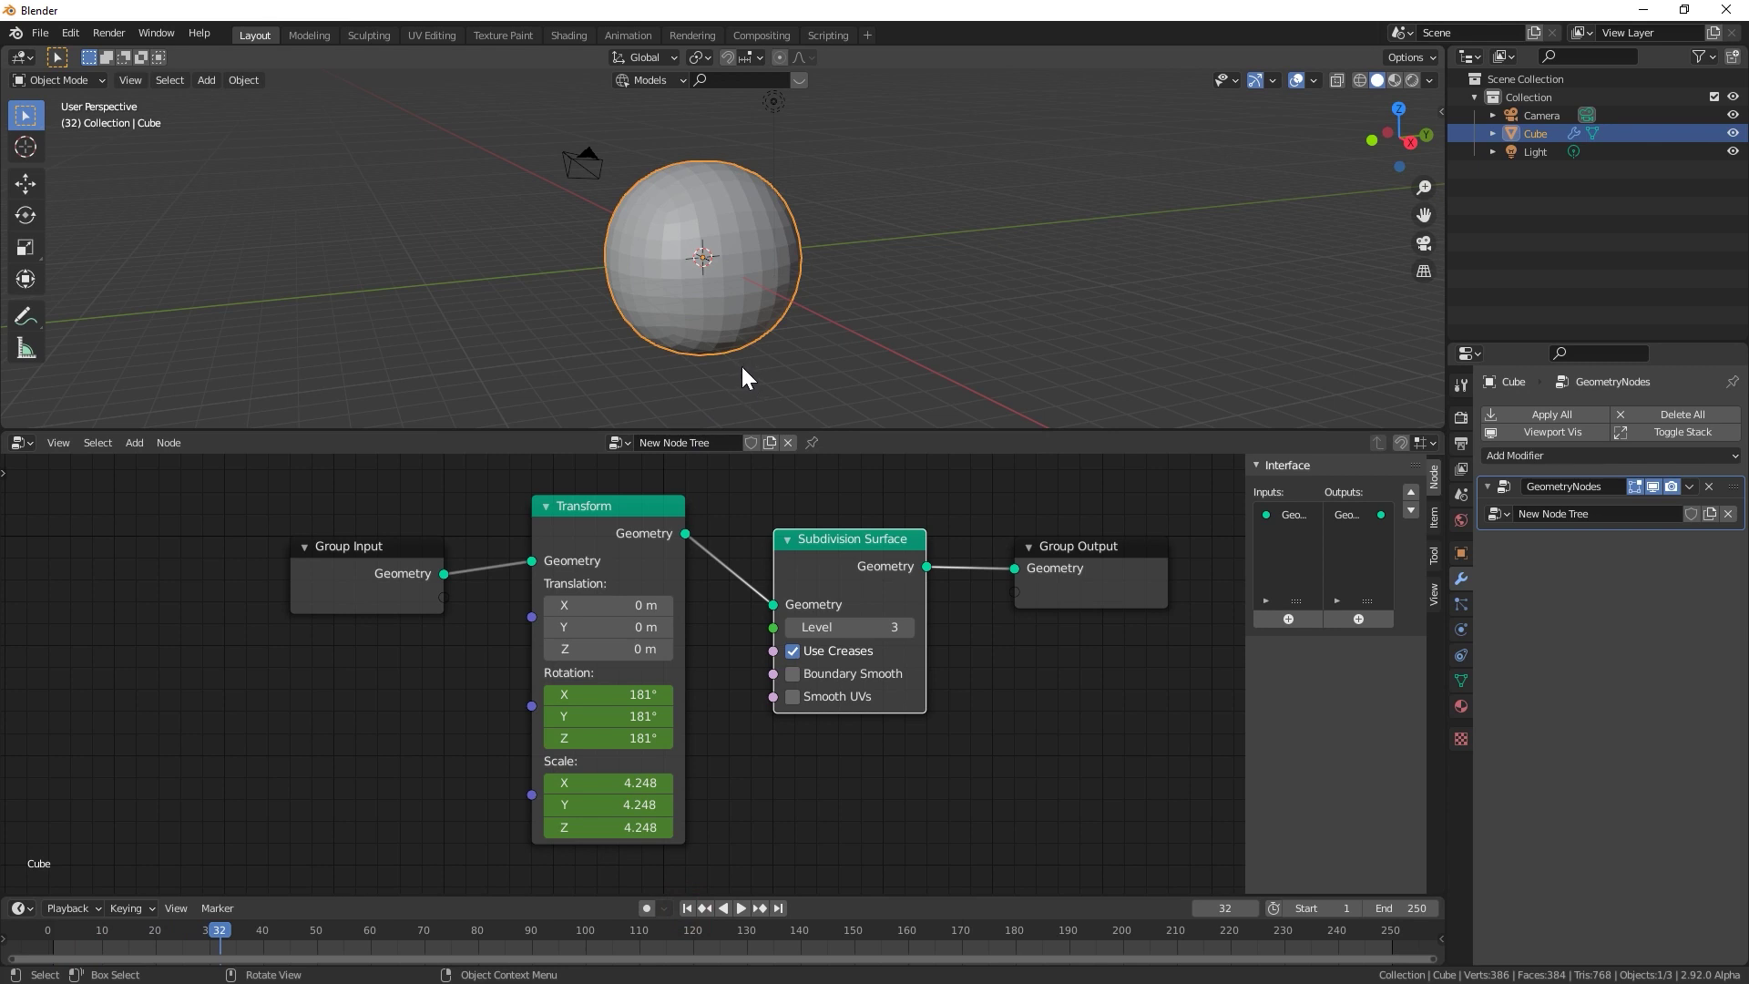
pyautogui.press('Tab')
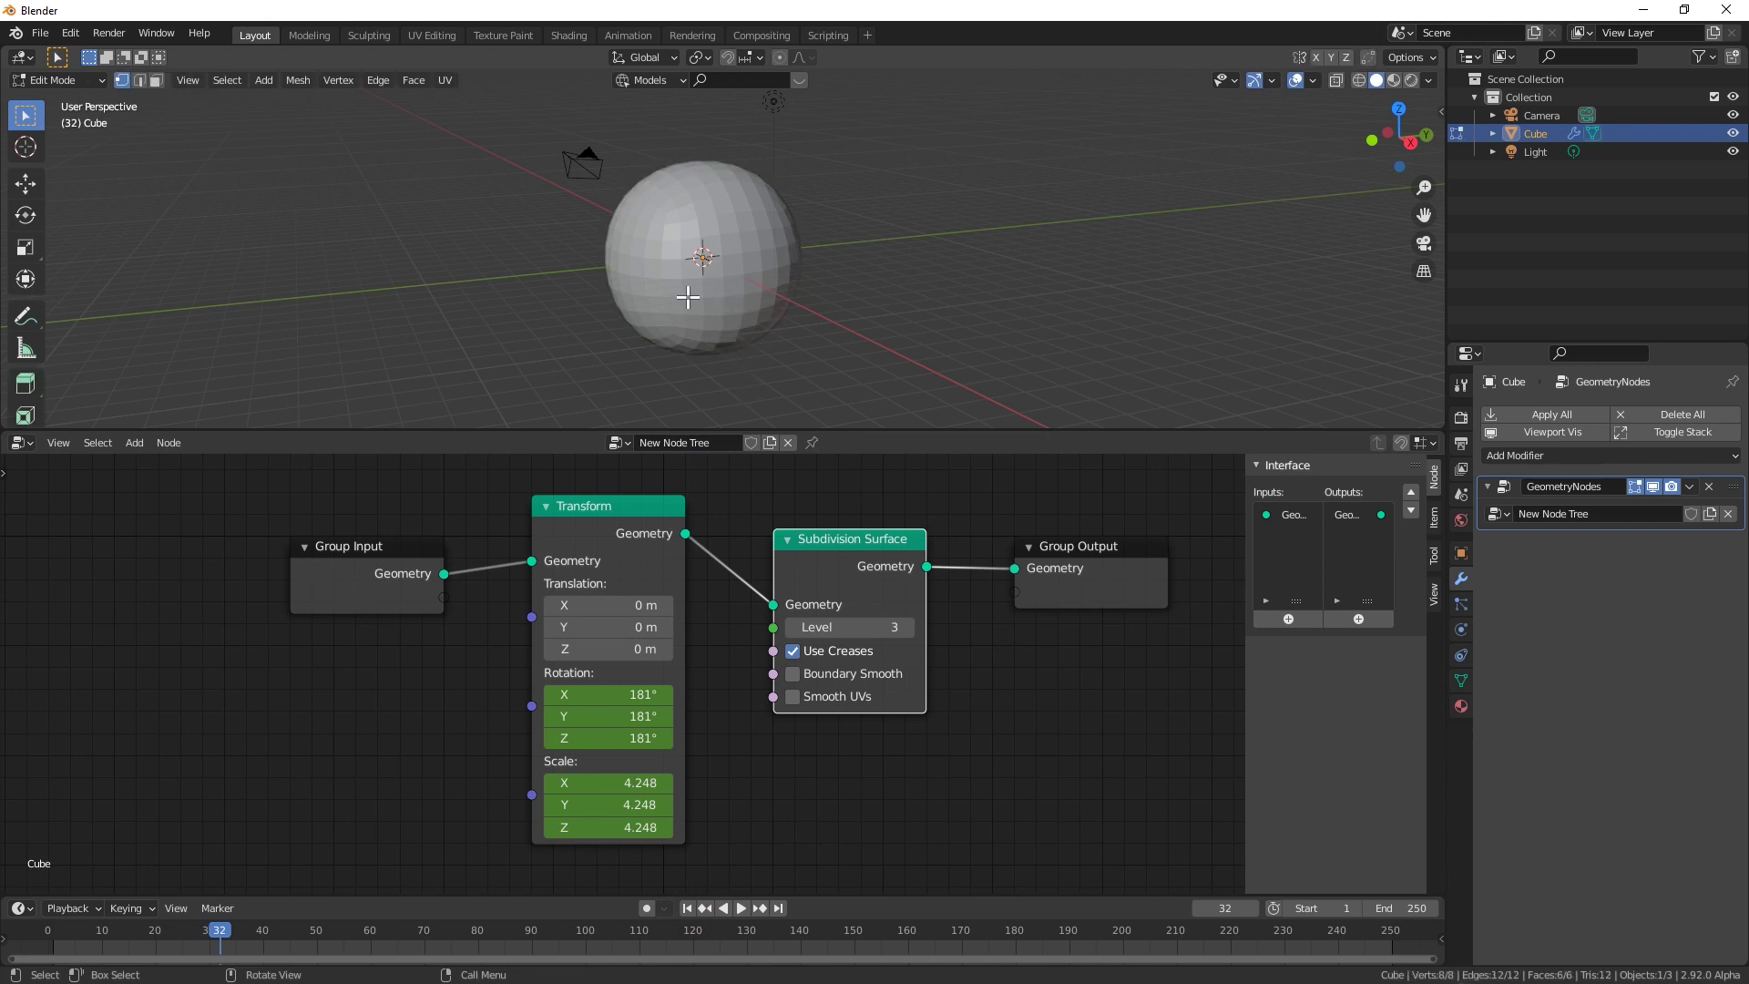
pyautogui.scroll(3, 742, 292)
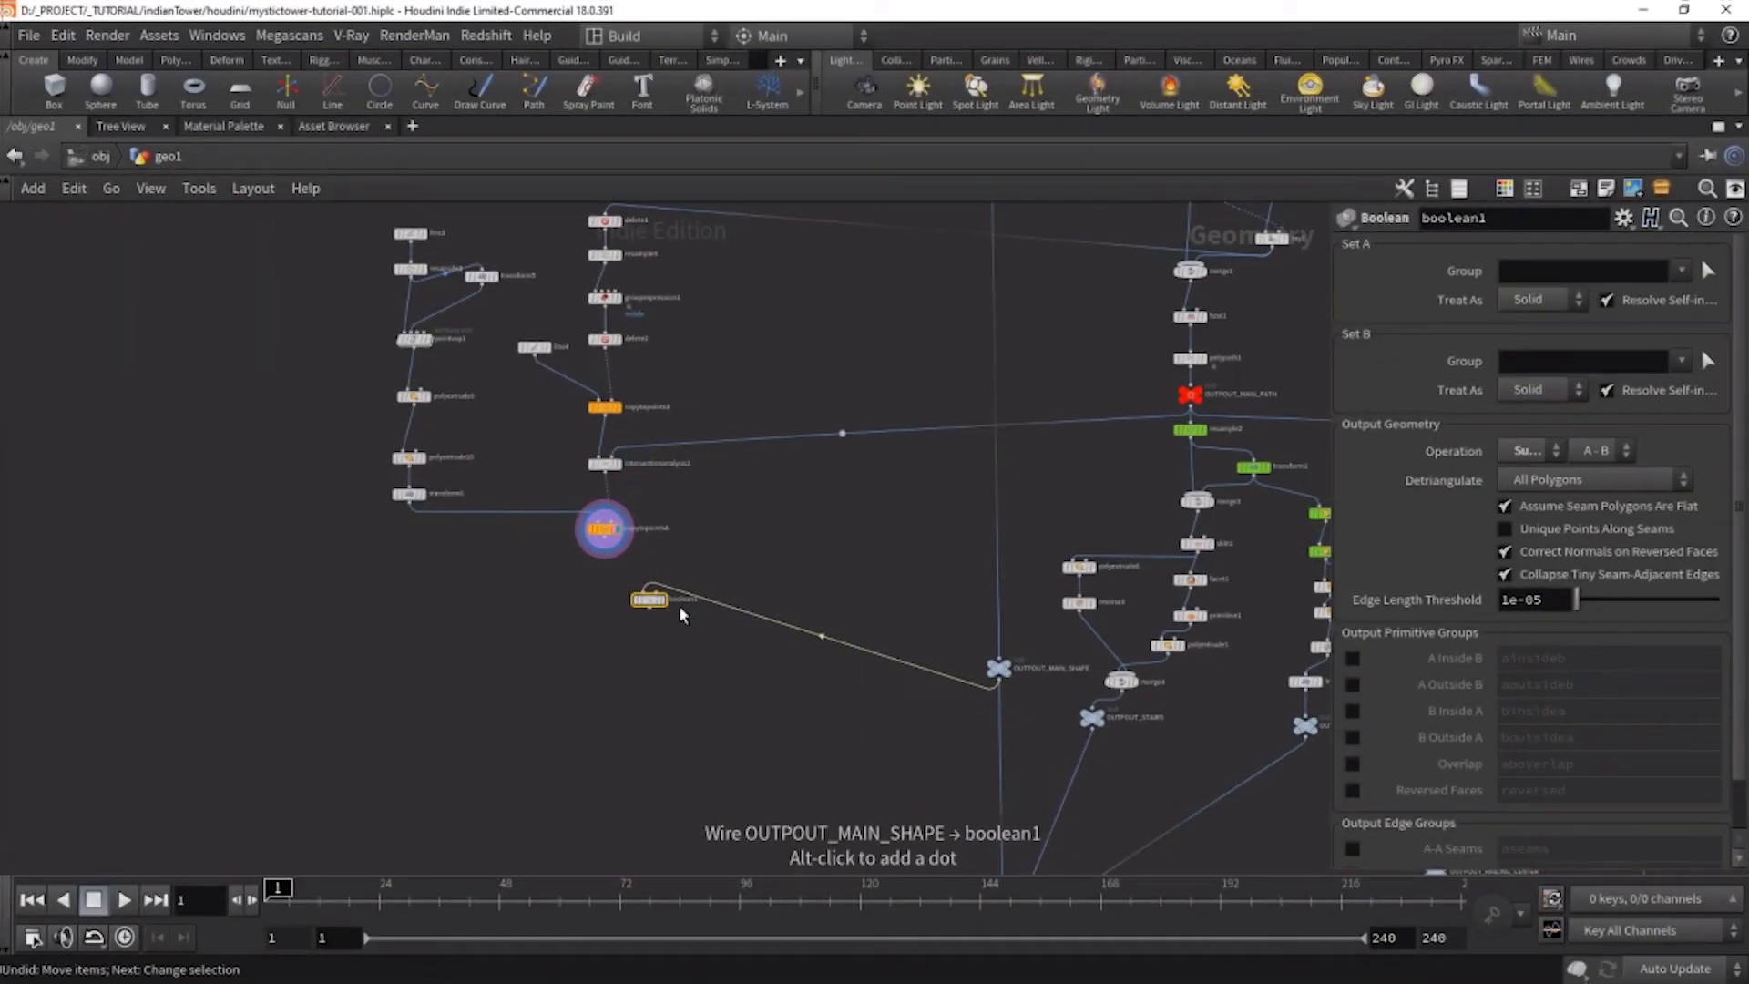
# Zoom the Houdini network view in toward the boolean1 node
pyautogui.scroll(3, 625, 572)
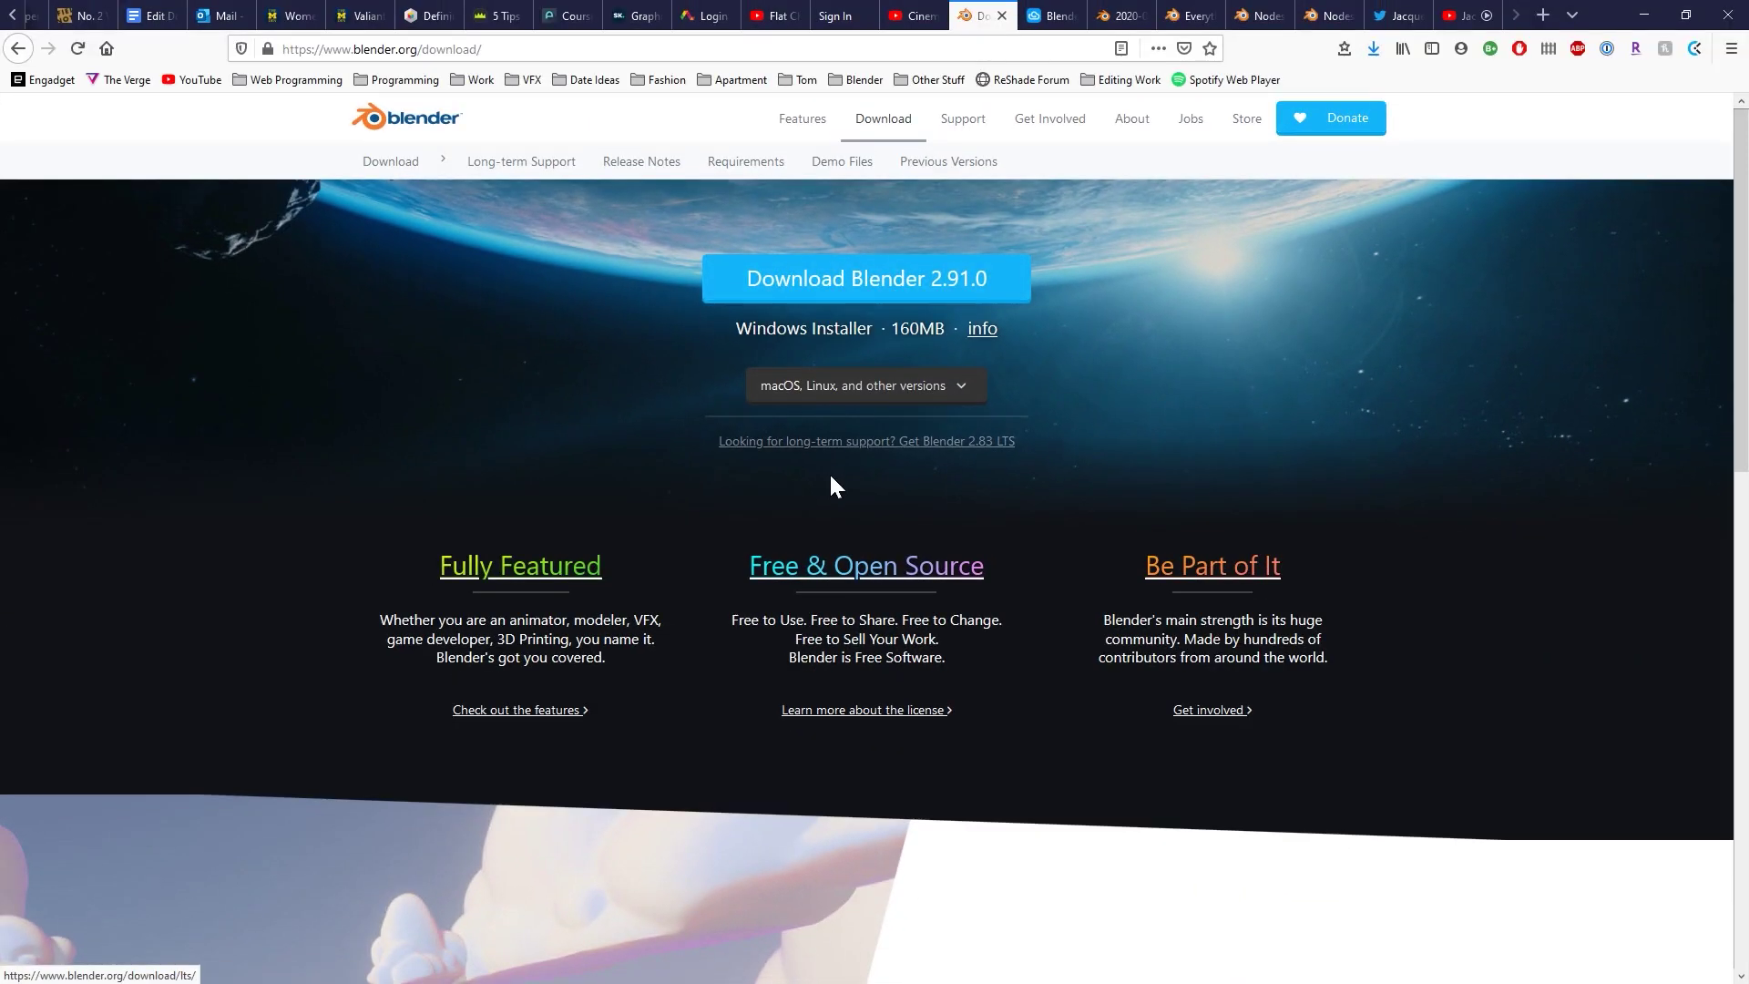
# Scroll down blender.org's download page toward the Download Blender Experimental link
pyautogui.scroll(-9, 824, 470)
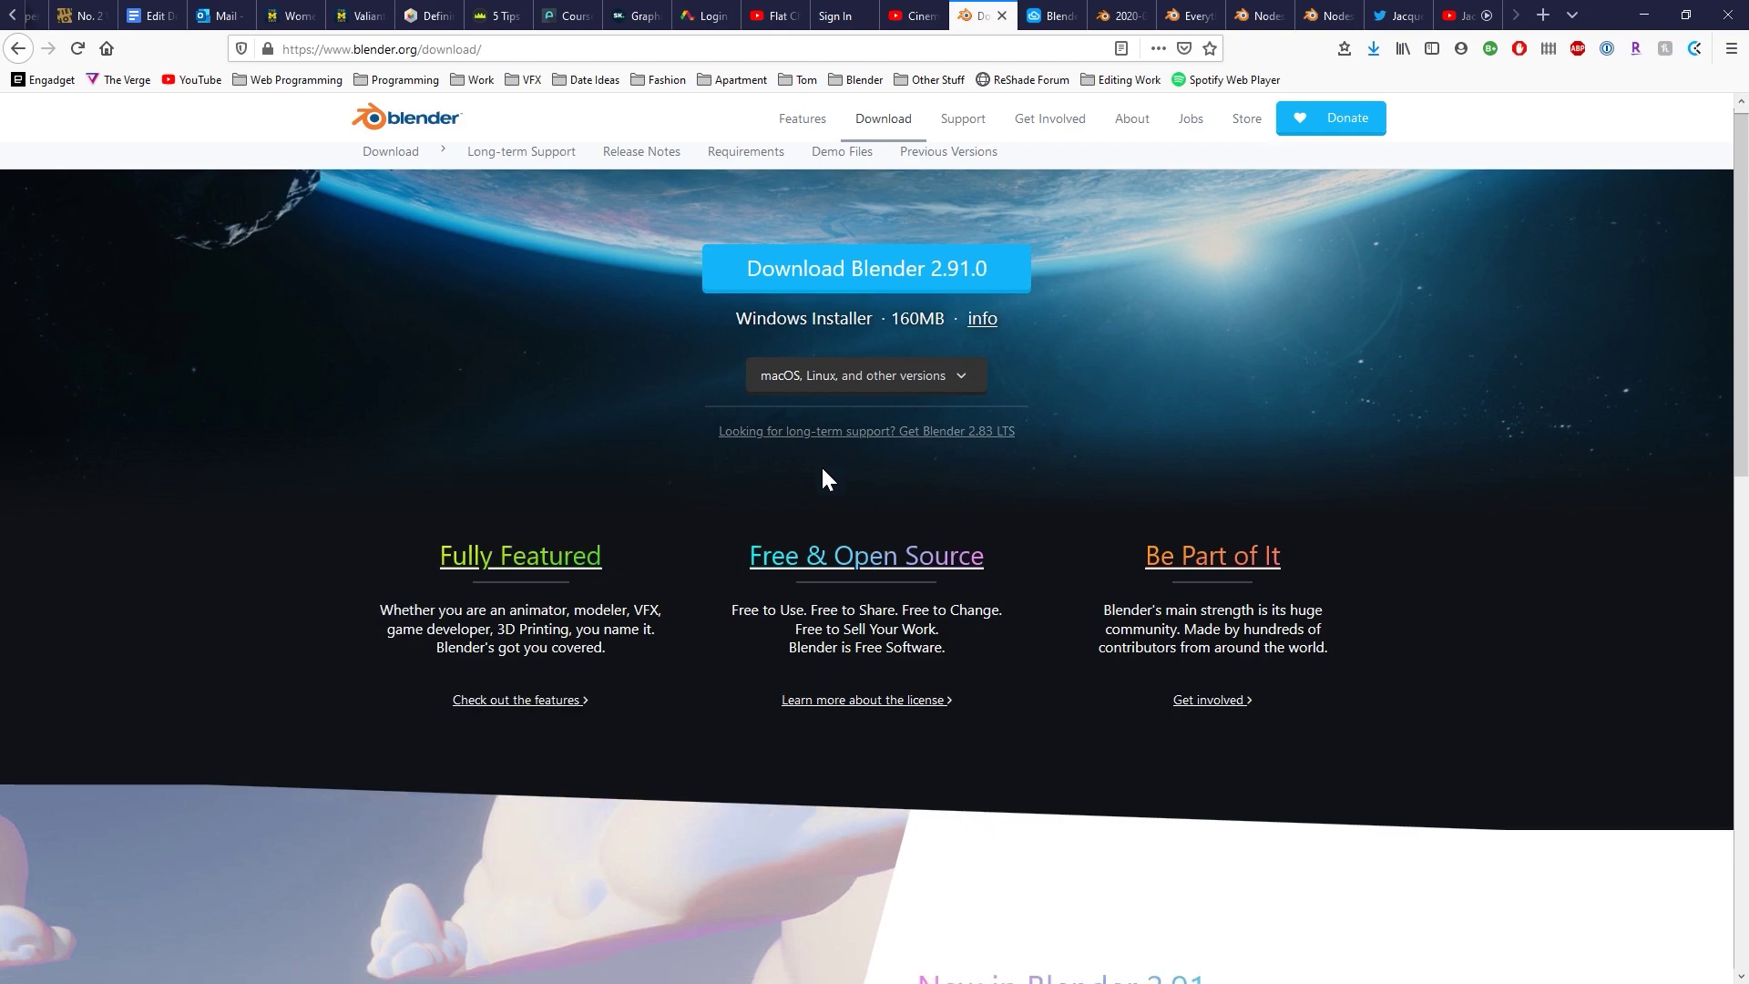
pyautogui.scroll(-3, 824, 470)
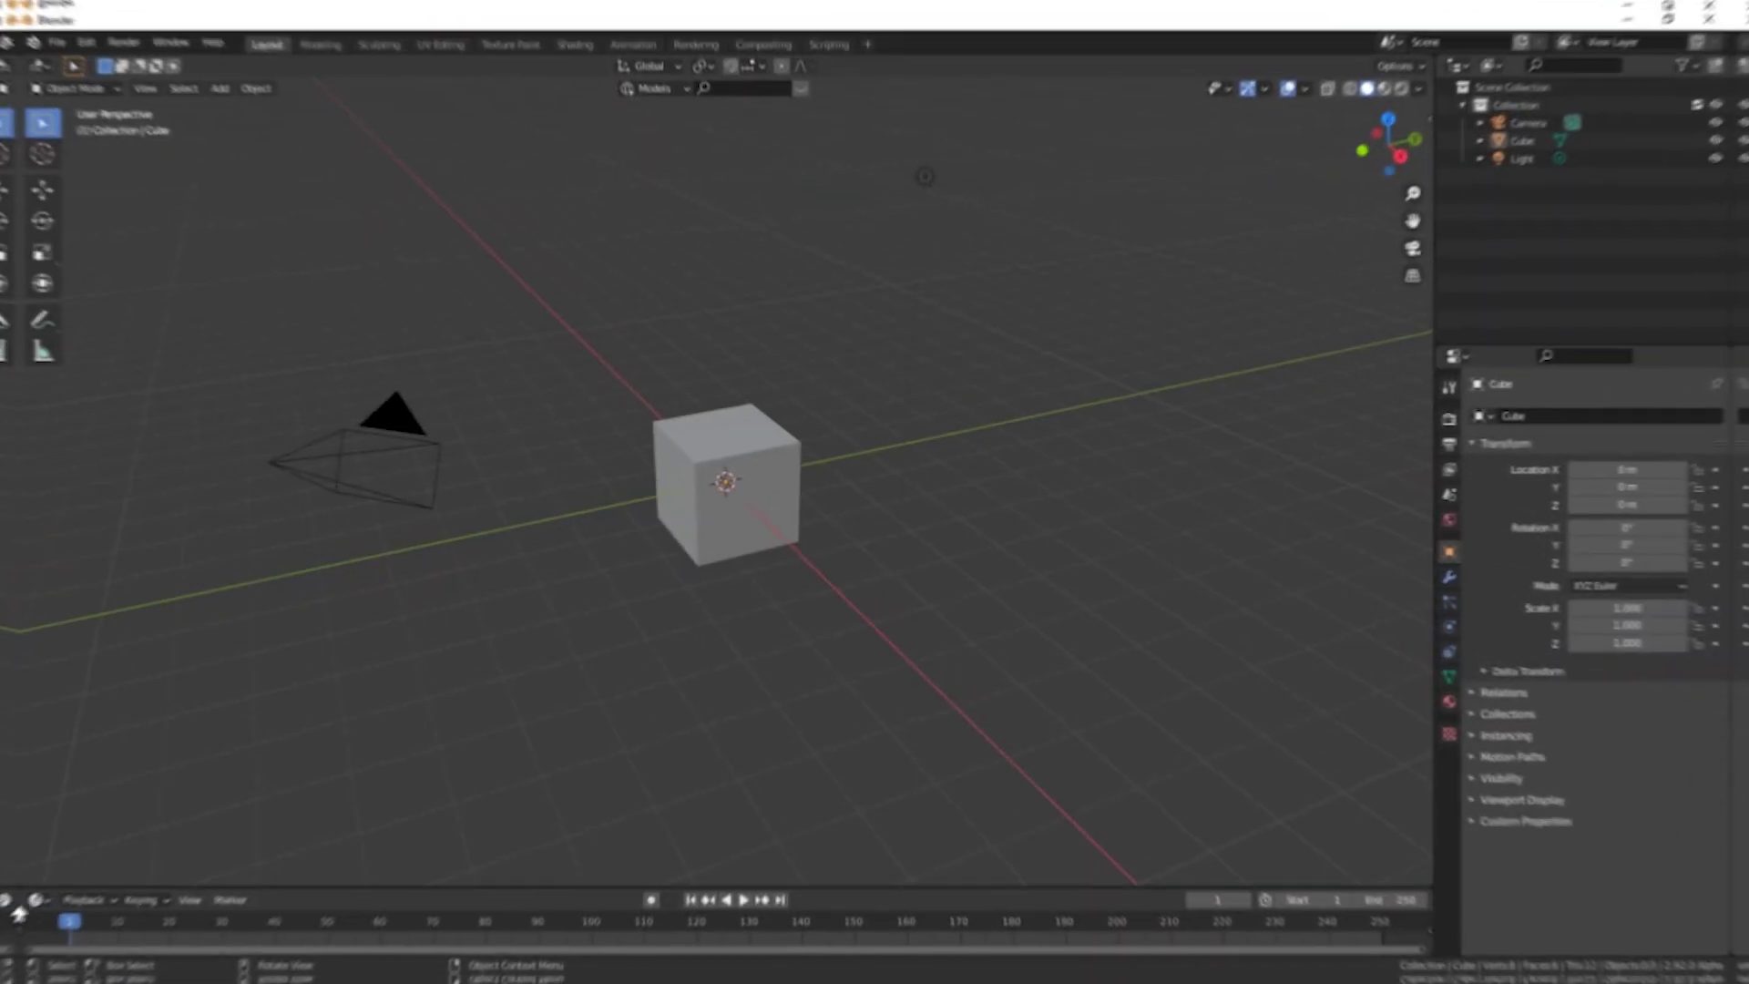
# Split the viewport and turn the lower area into a Geometry Node Editor
pyautogui.moveTo(7, 889); pyautogui.dragTo(28, 453)
pyautogui.click(24, 444)
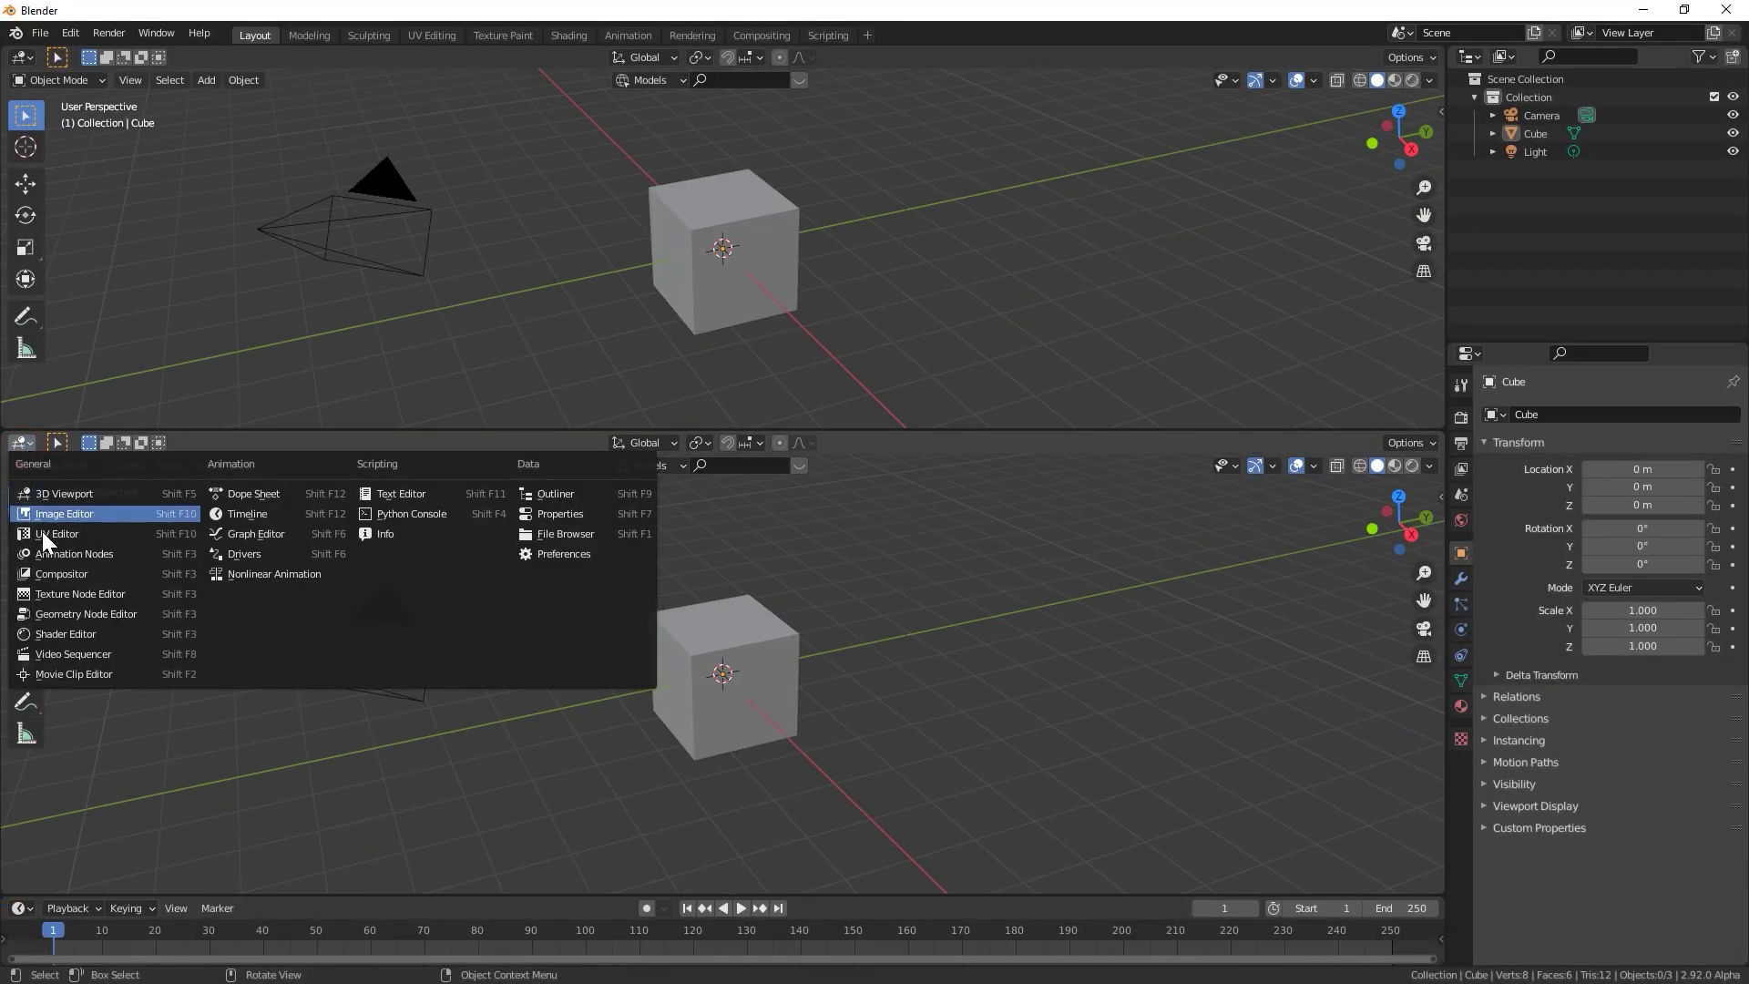
pyautogui.click(76, 616)
# Give the cube a Geometry Nodes modifier and rename its tree 'New Node Tree'
pyautogui.click(772, 272)
pyautogui.click(1461, 580)
pyautogui.click(1529, 417)
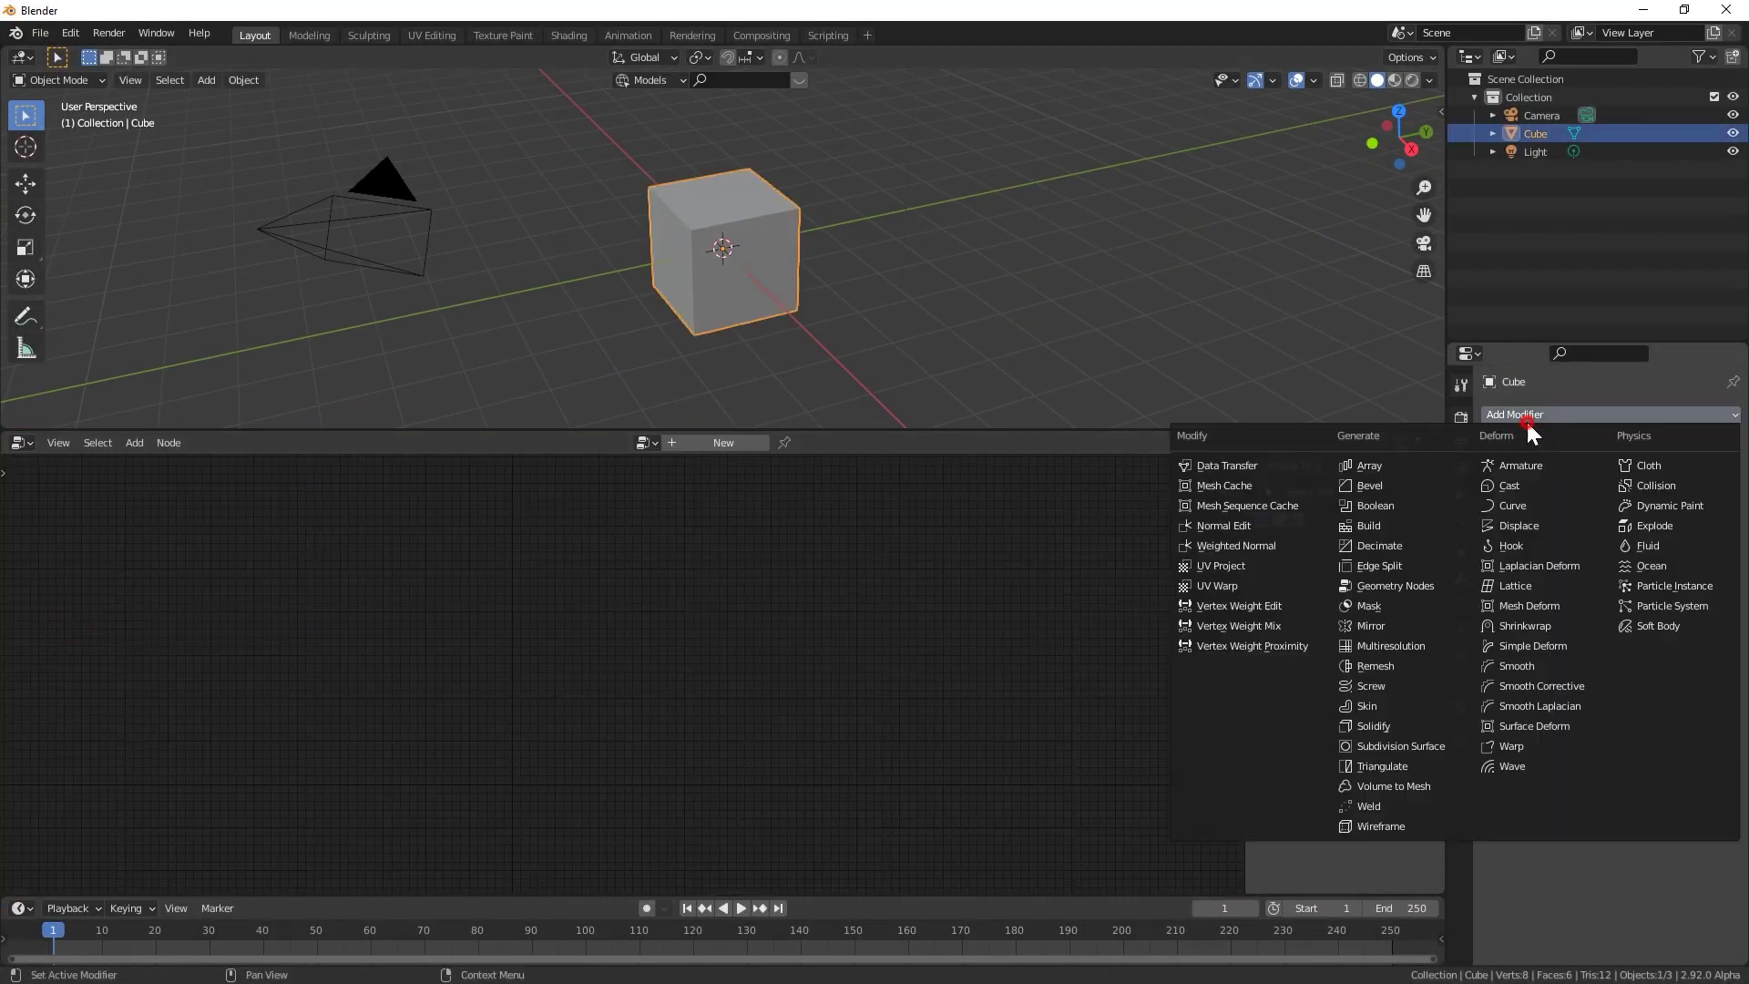
pyautogui.click(1394, 586)
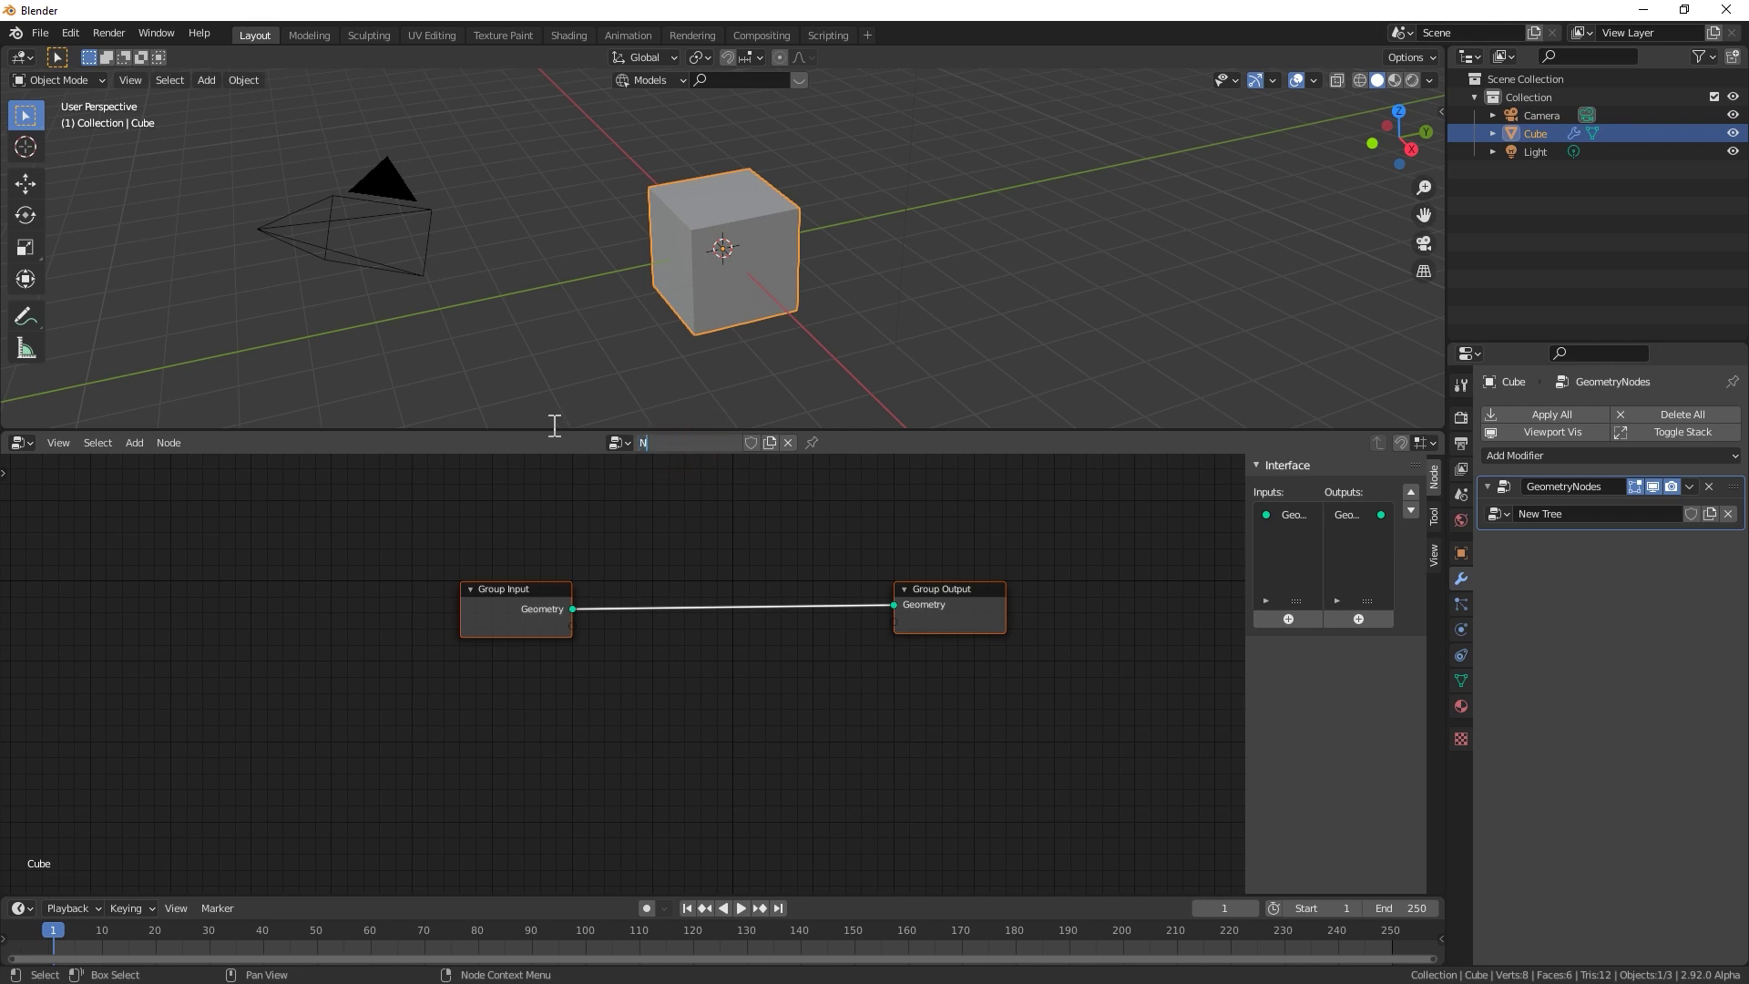
pyautogui.write('ew Node Tre')
pyautogui.press('Return')
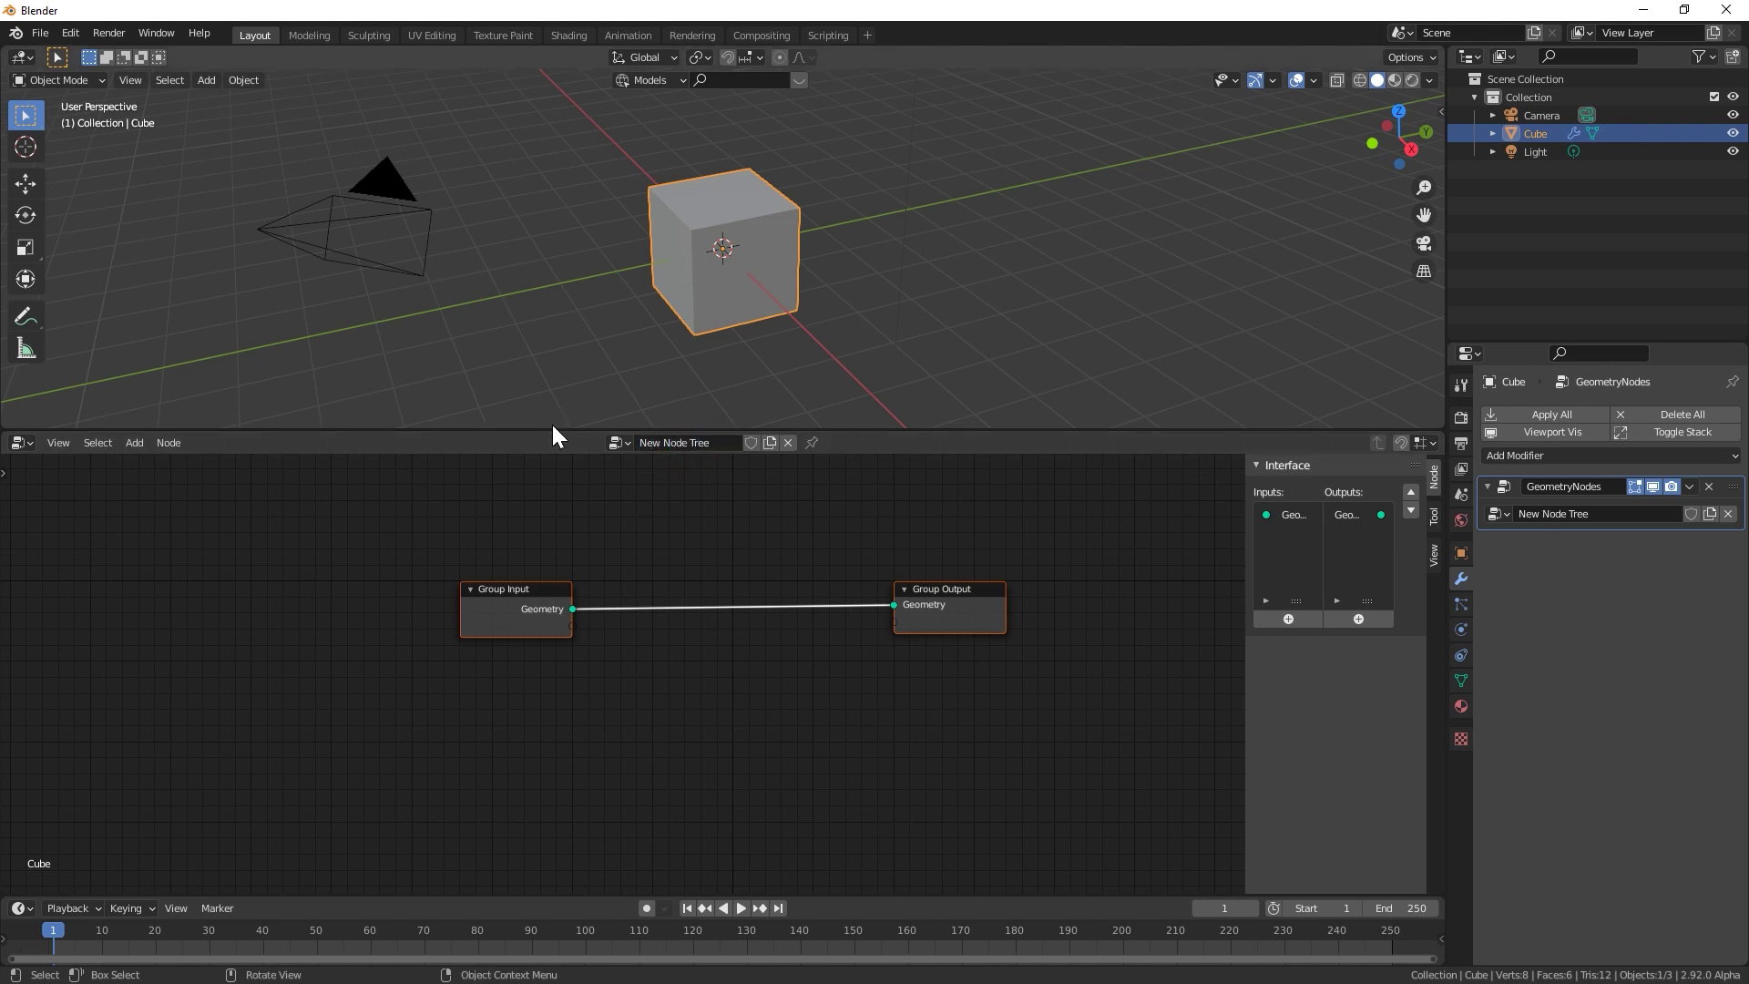
# Insert a Transform node on the link between Group Input and Group Output
pyautogui.click(1499, 514)
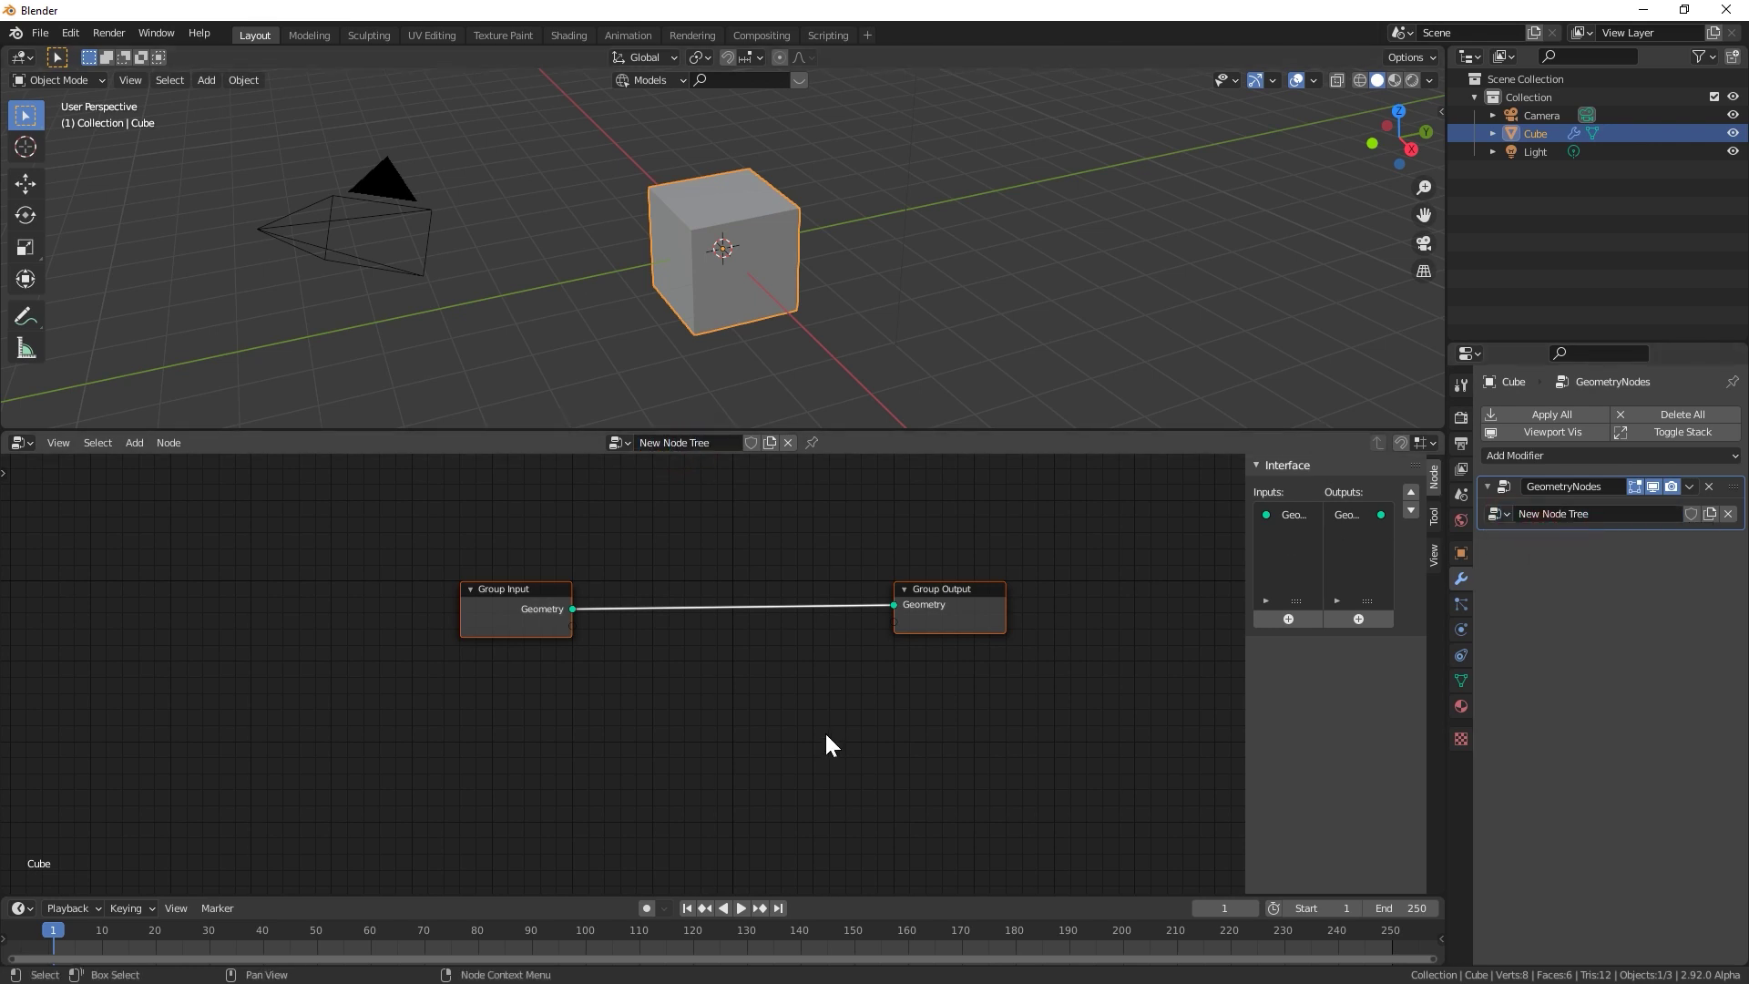
pyautogui.scroll(2, 825, 741)
pyautogui.scroll(-4, 833, 297)
pyautogui.hotkey('shift', 'a')
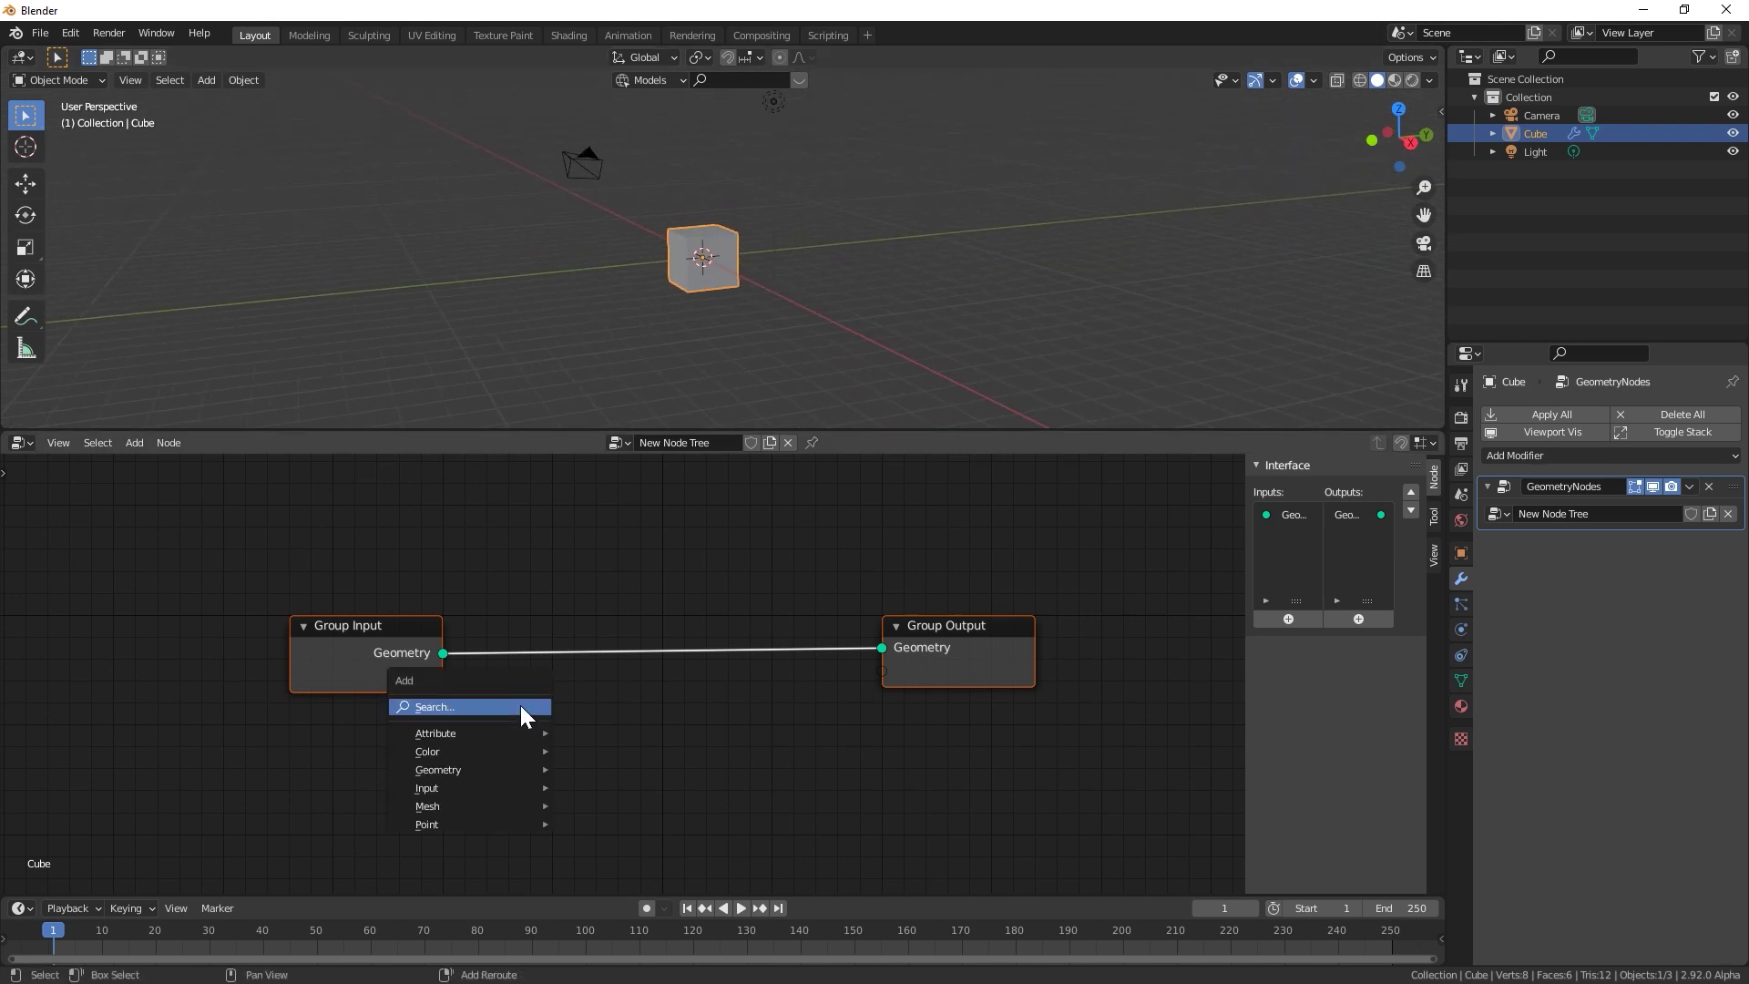
pyautogui.click(601, 808)
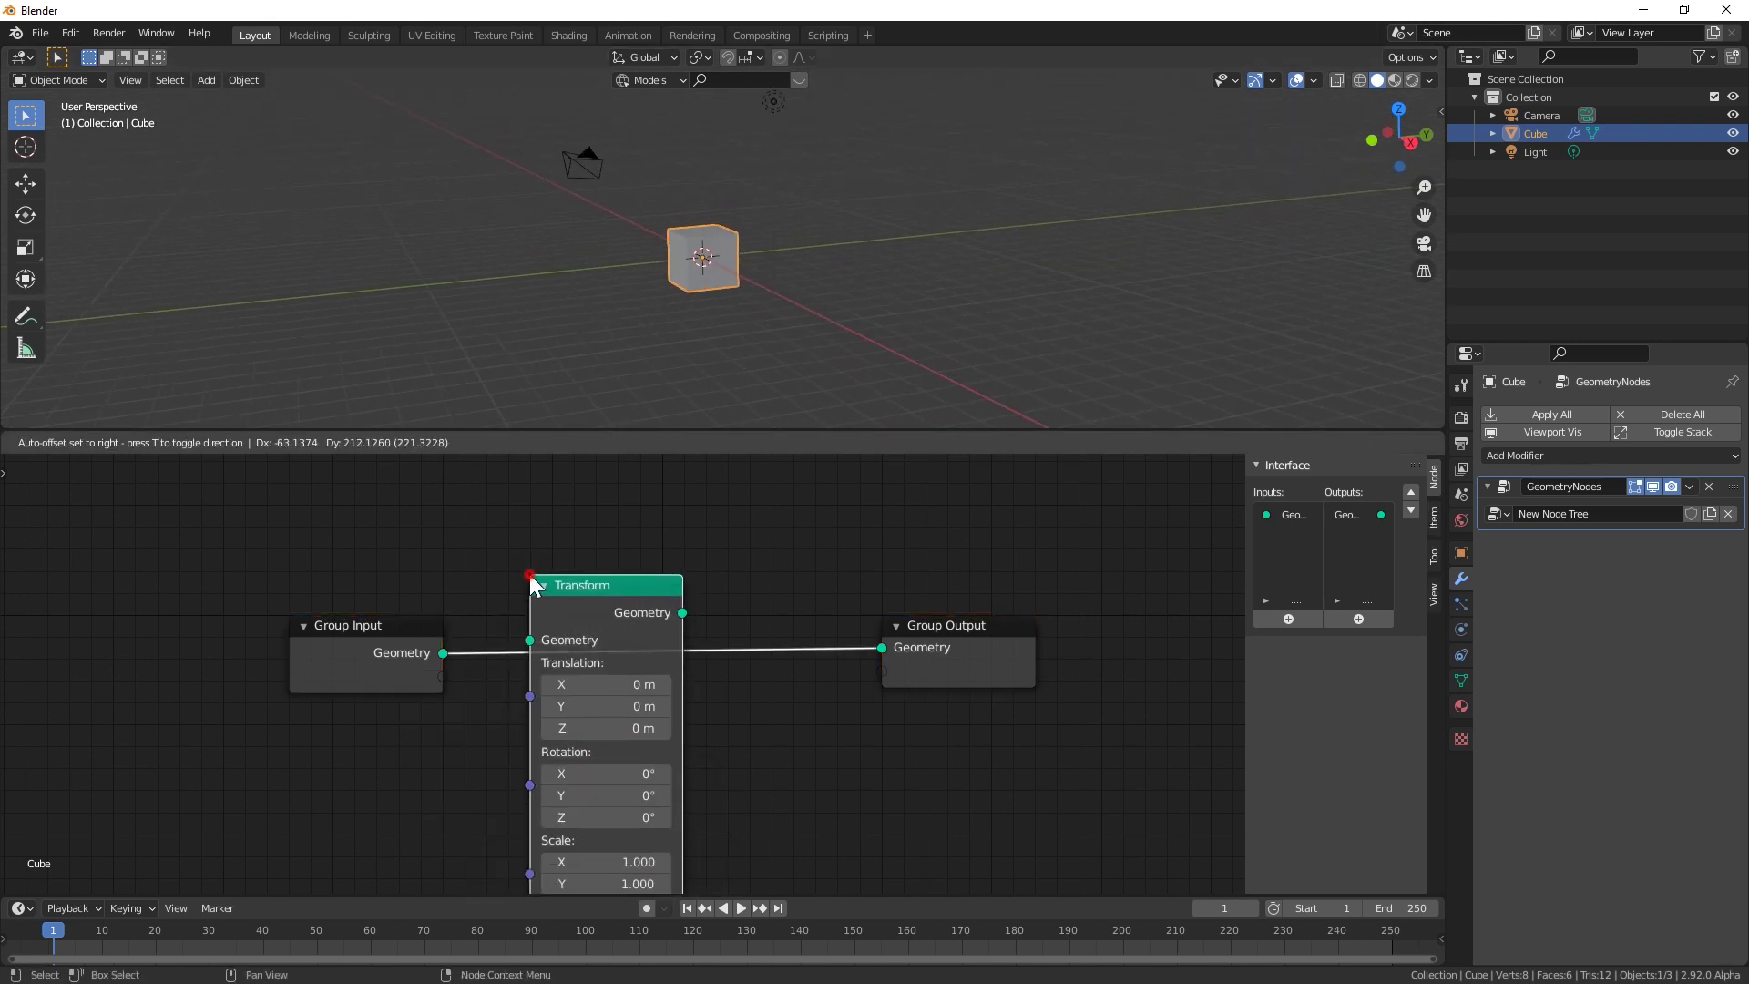
pyautogui.click(607, 669)
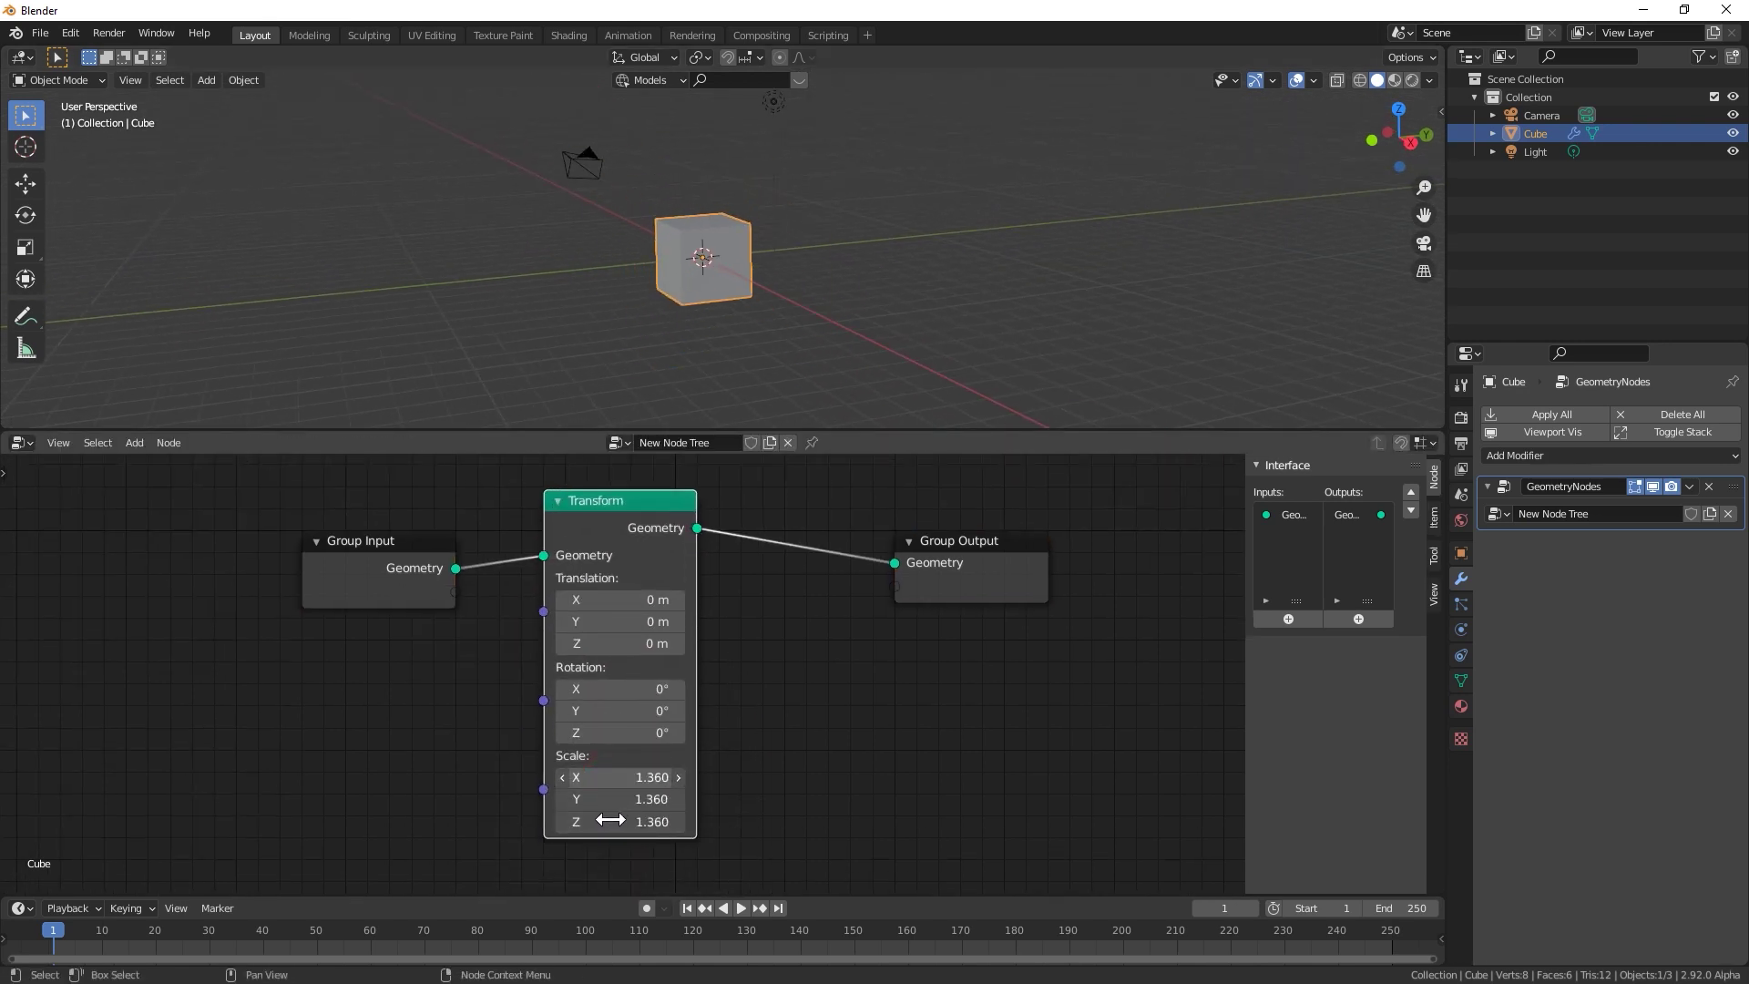
# Keyframe the cube's scale at 4.248, play it back, and rotate it 178° at frame 20
pyautogui.press('space')
pyautogui.click(143, 939)
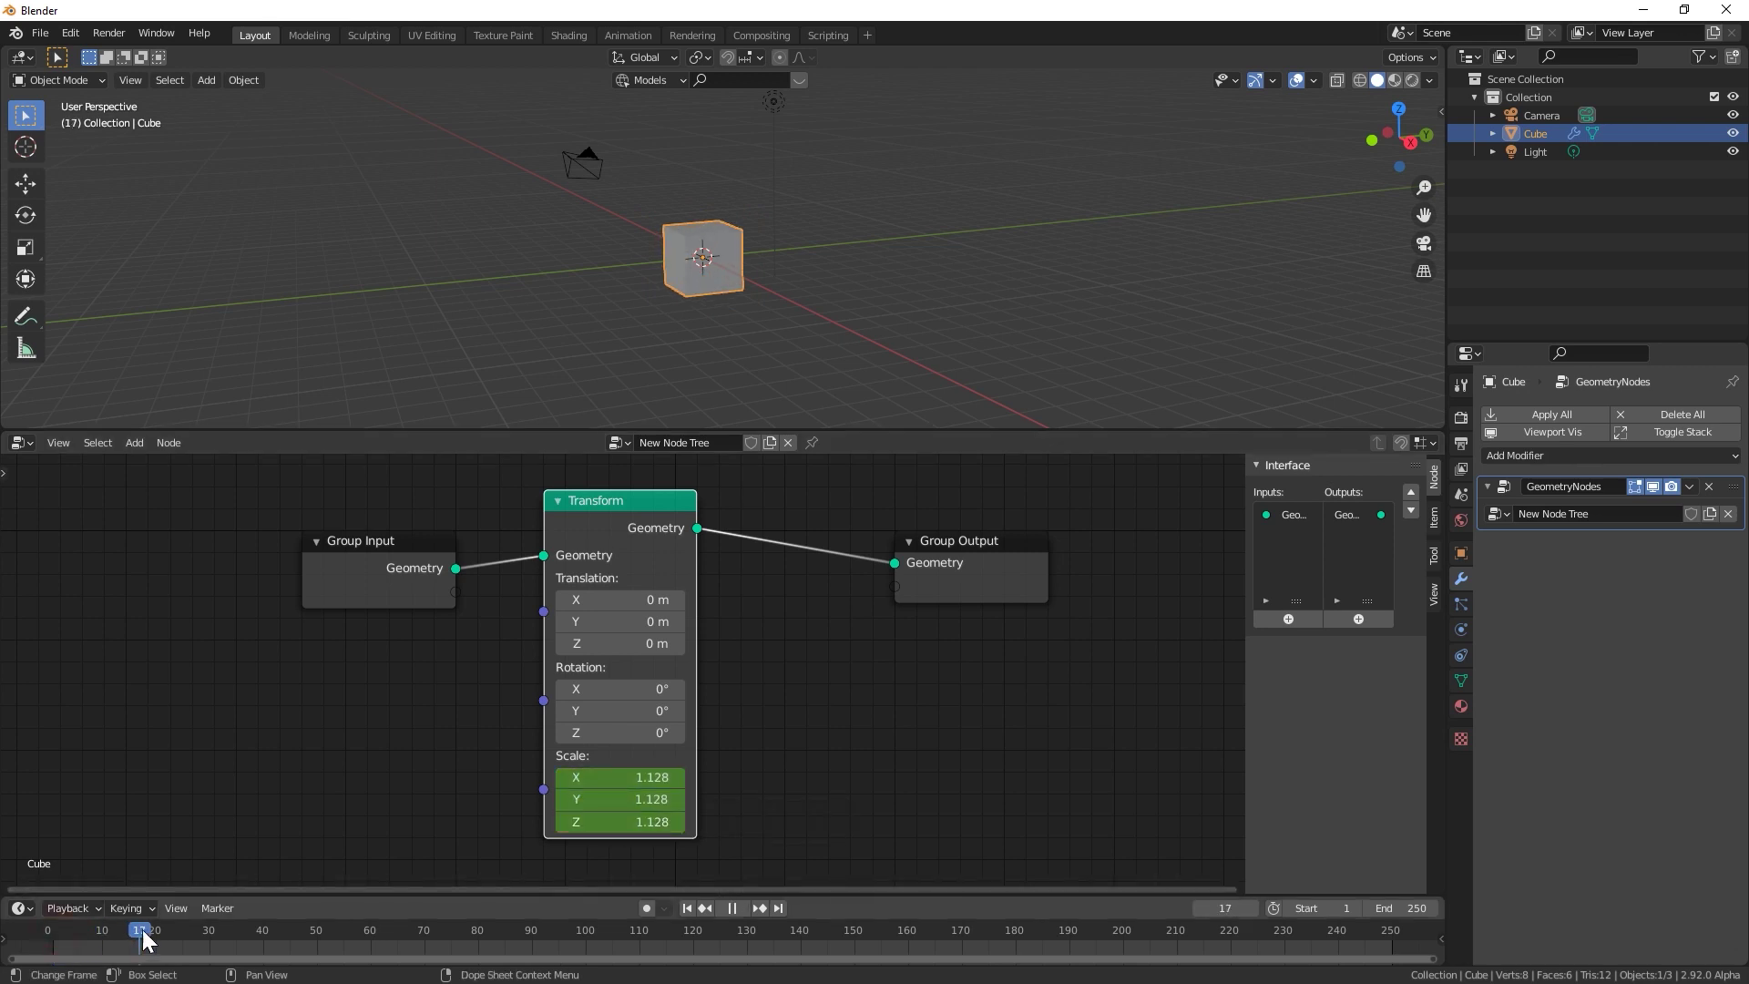
pyautogui.press('space')
pyautogui.moveTo(607, 783)
pyautogui.mouseDown()
pyautogui.moveTo(606, 818)
pyautogui.moveTo(645, 817)
pyautogui.moveTo(632, 804)
pyautogui.mouseUp()
pyautogui.press('i')
pyautogui.click(687, 909)
pyautogui.press('space')
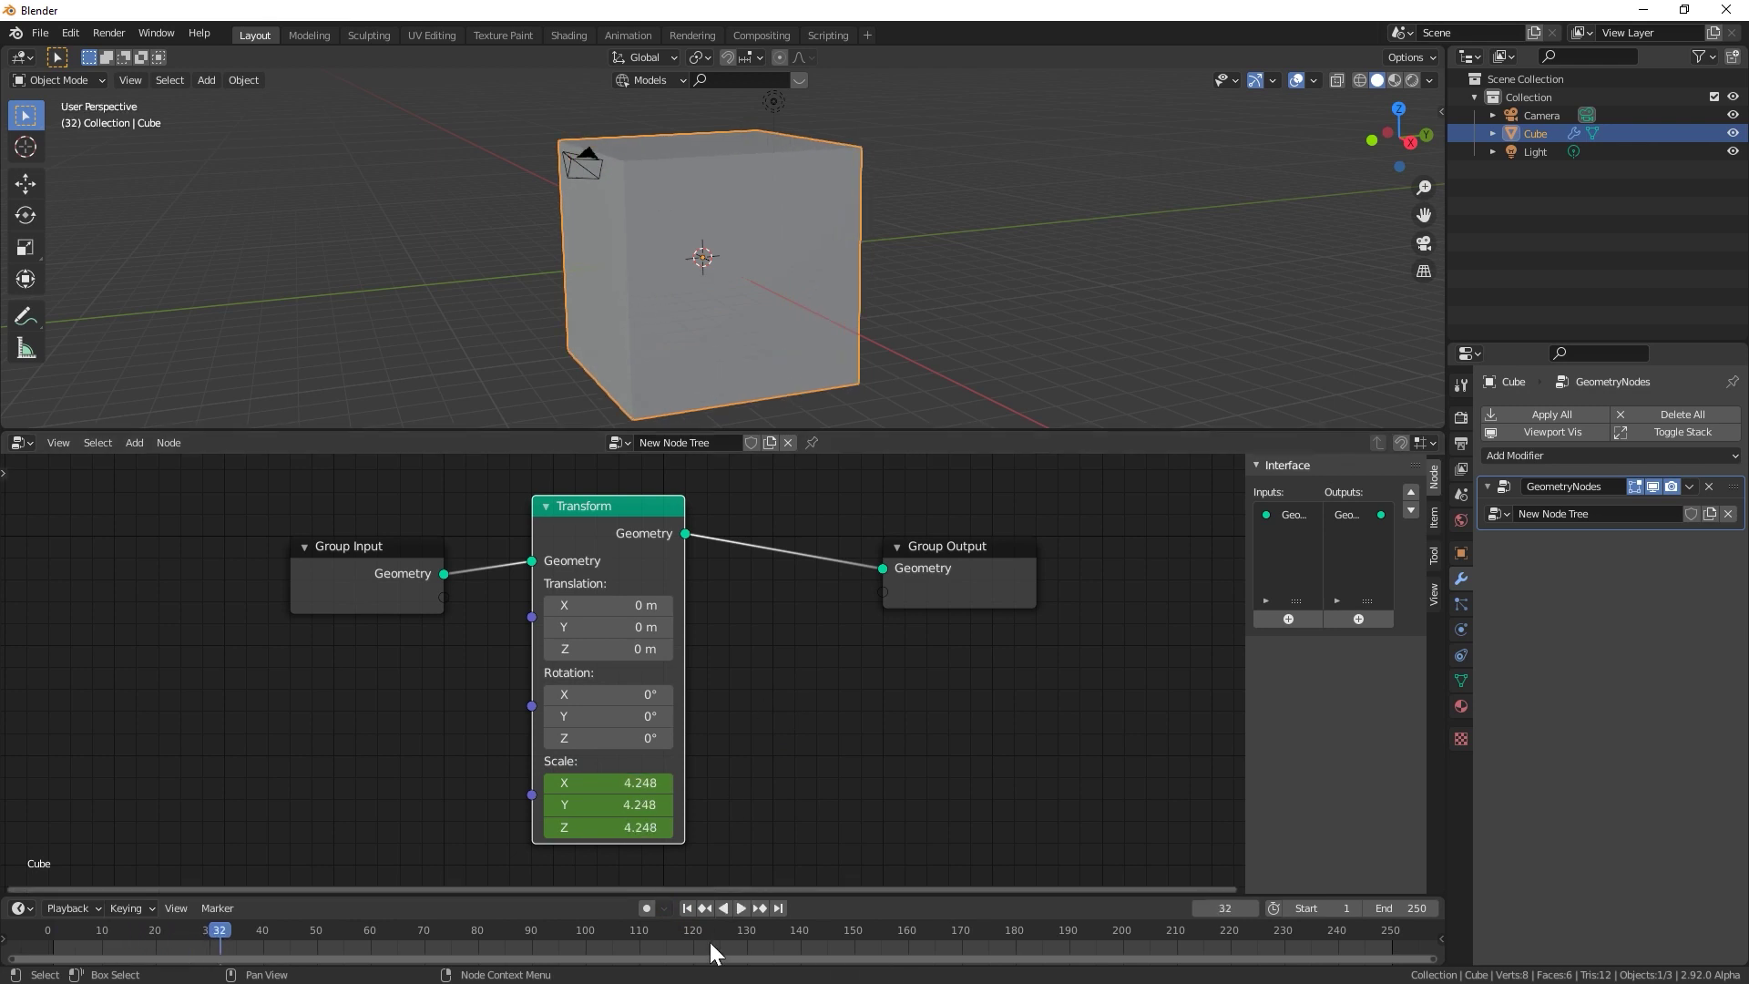
pyautogui.press('Escape')
pyautogui.click(155, 938)
pyautogui.moveTo(630, 695); pyautogui.dragTo(866, 730)
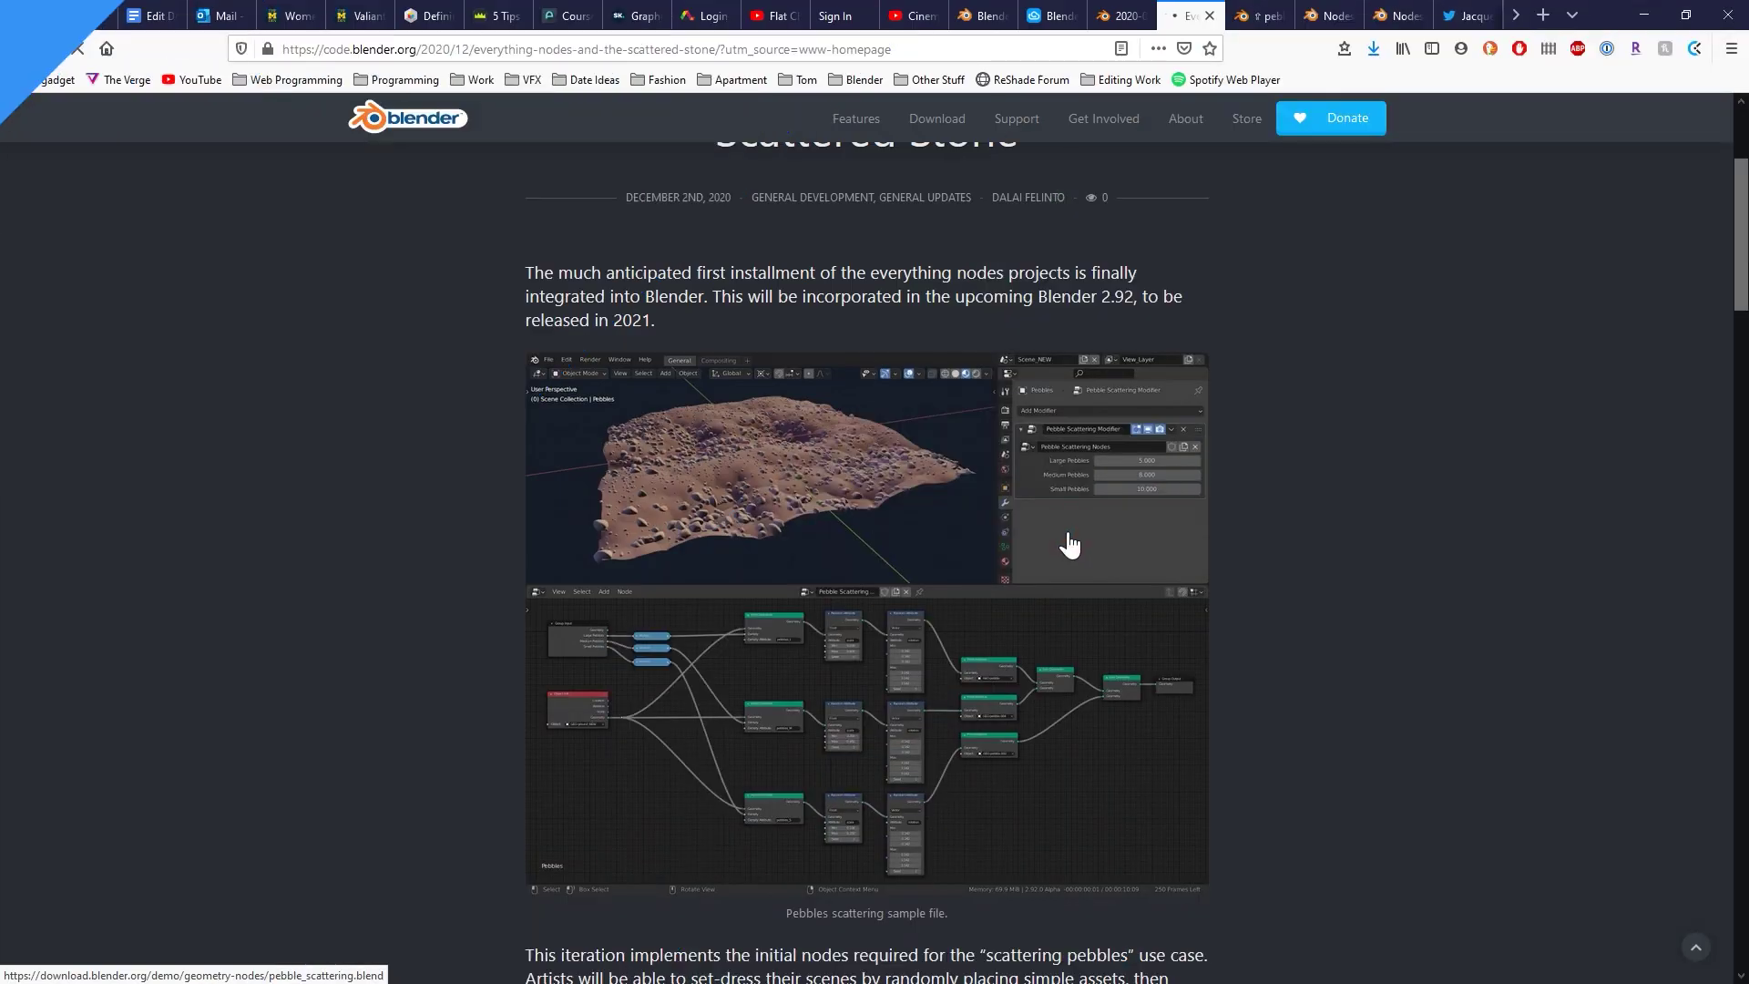
# Download pebble_scattering.blend from the blog post and save it to disk
pyautogui.click(957, 538)
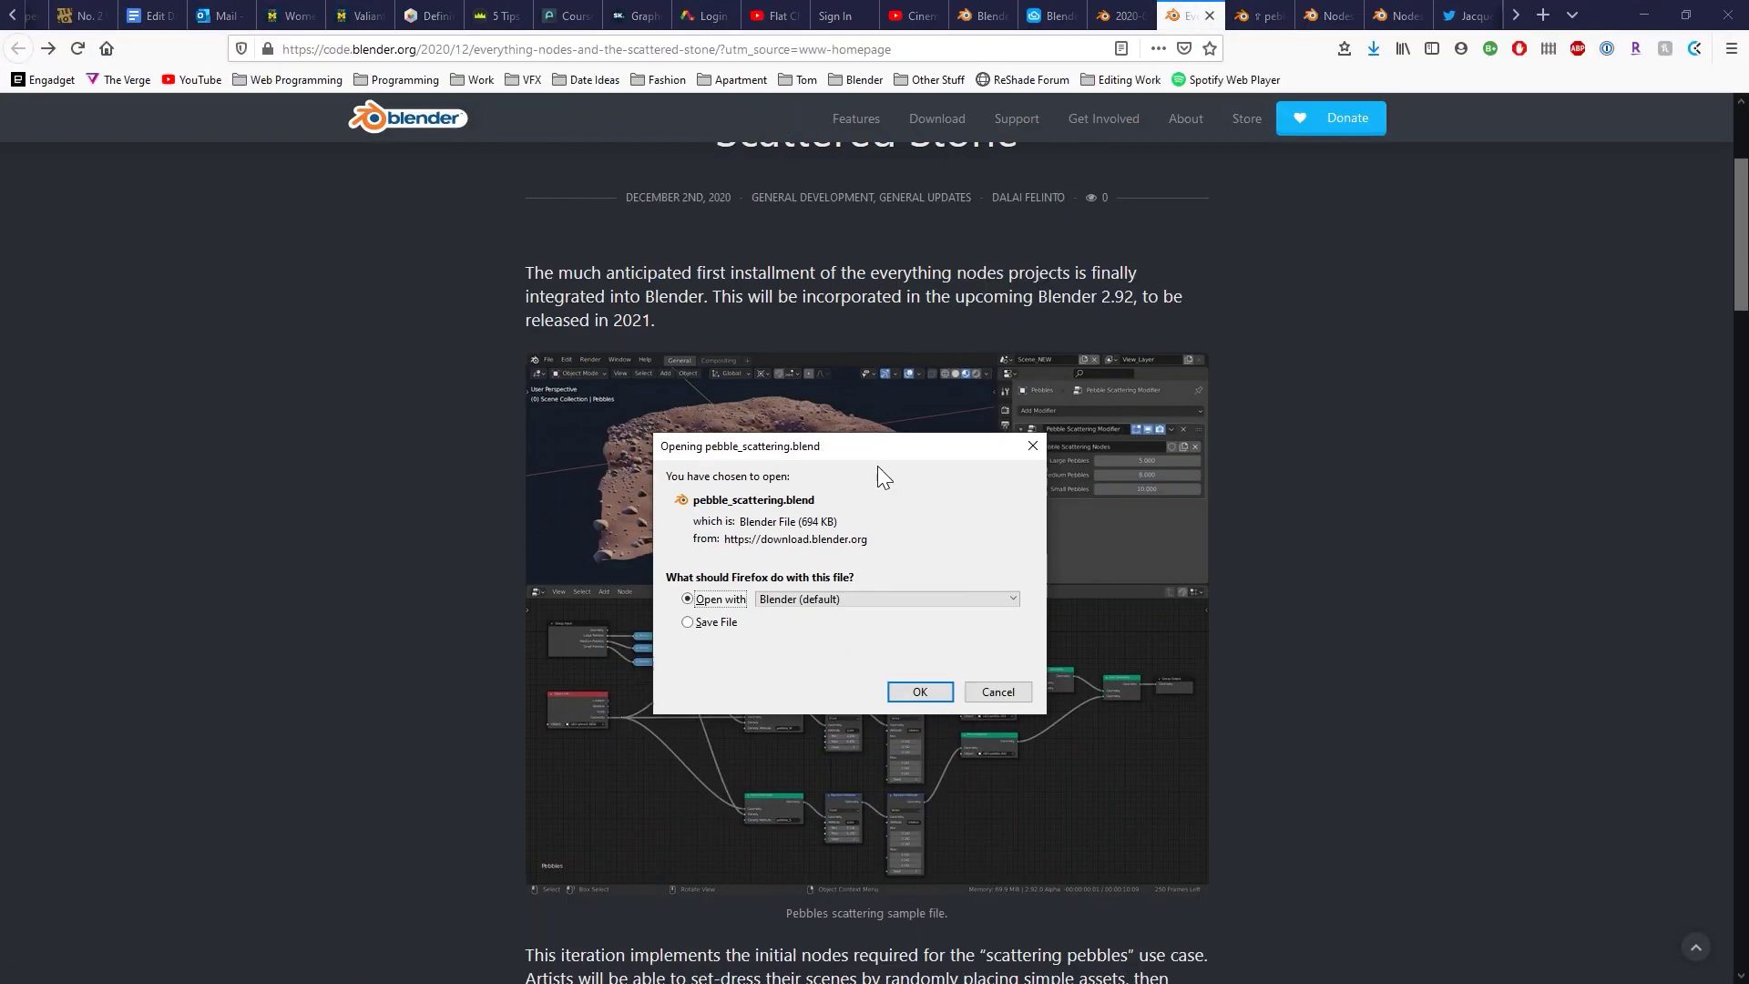
pyautogui.click(656, 591)
pyautogui.click(888, 660)
pyautogui.click(1499, 950)
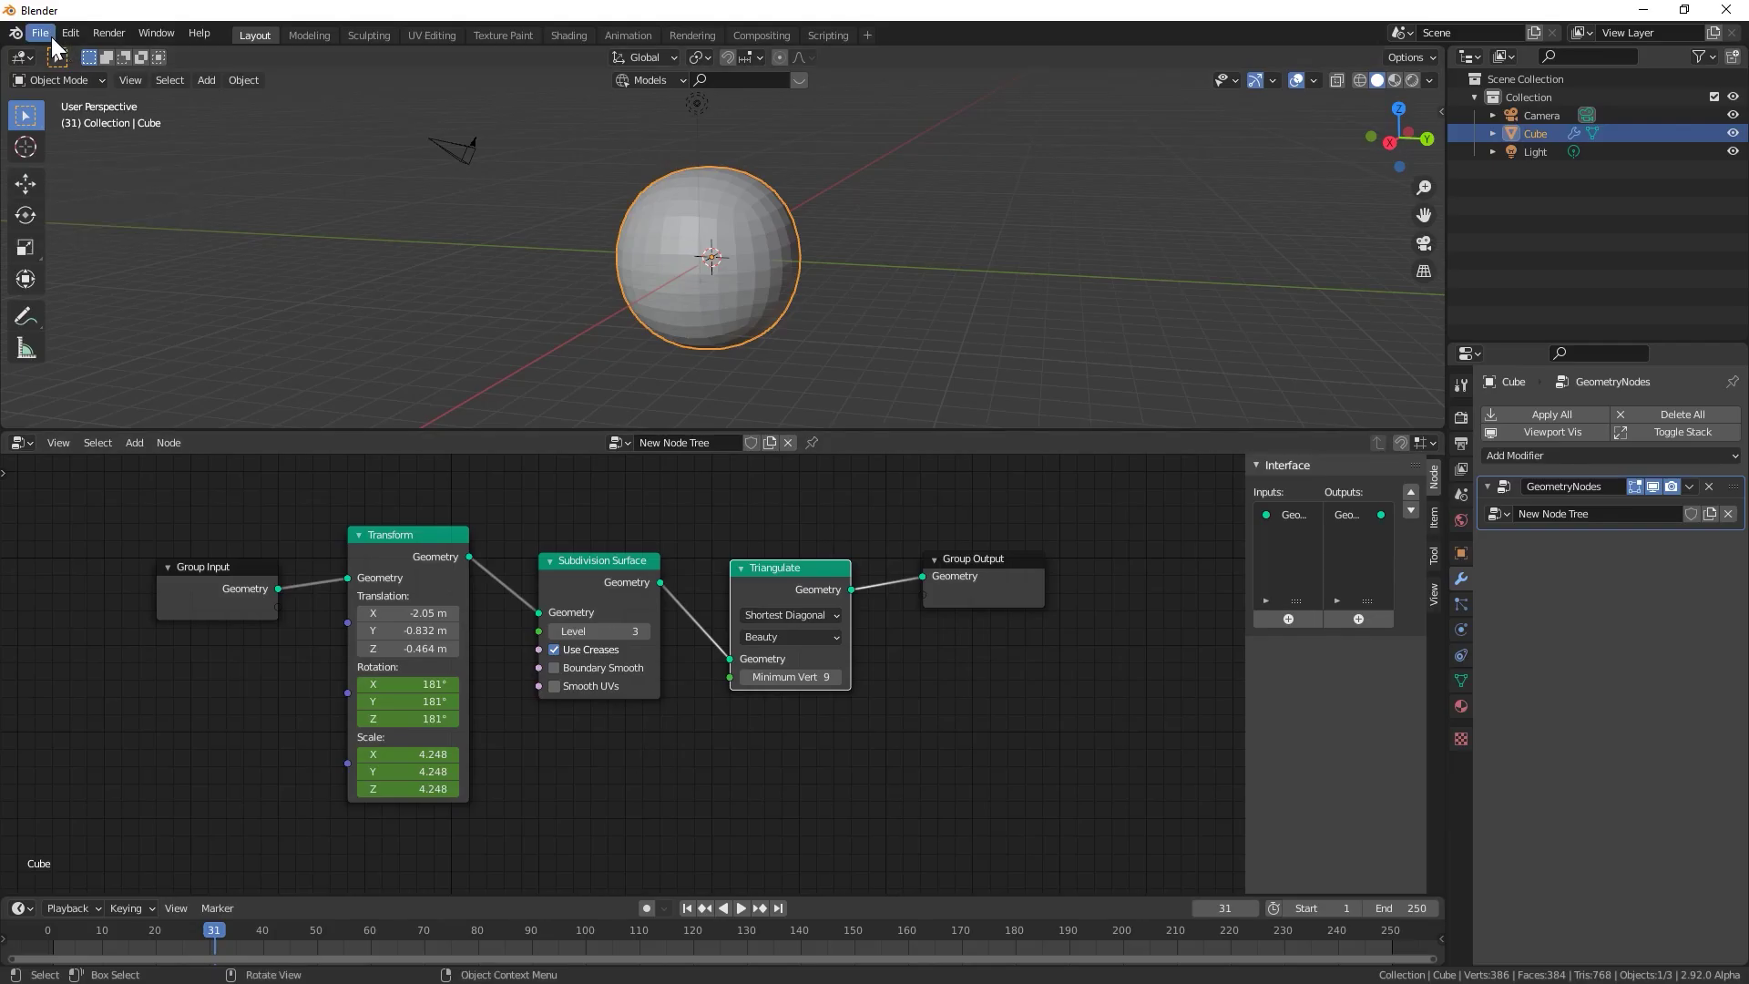
# Open pebble_scattering.blend in Blender
pyautogui.hotkey('ctrl', 'q')
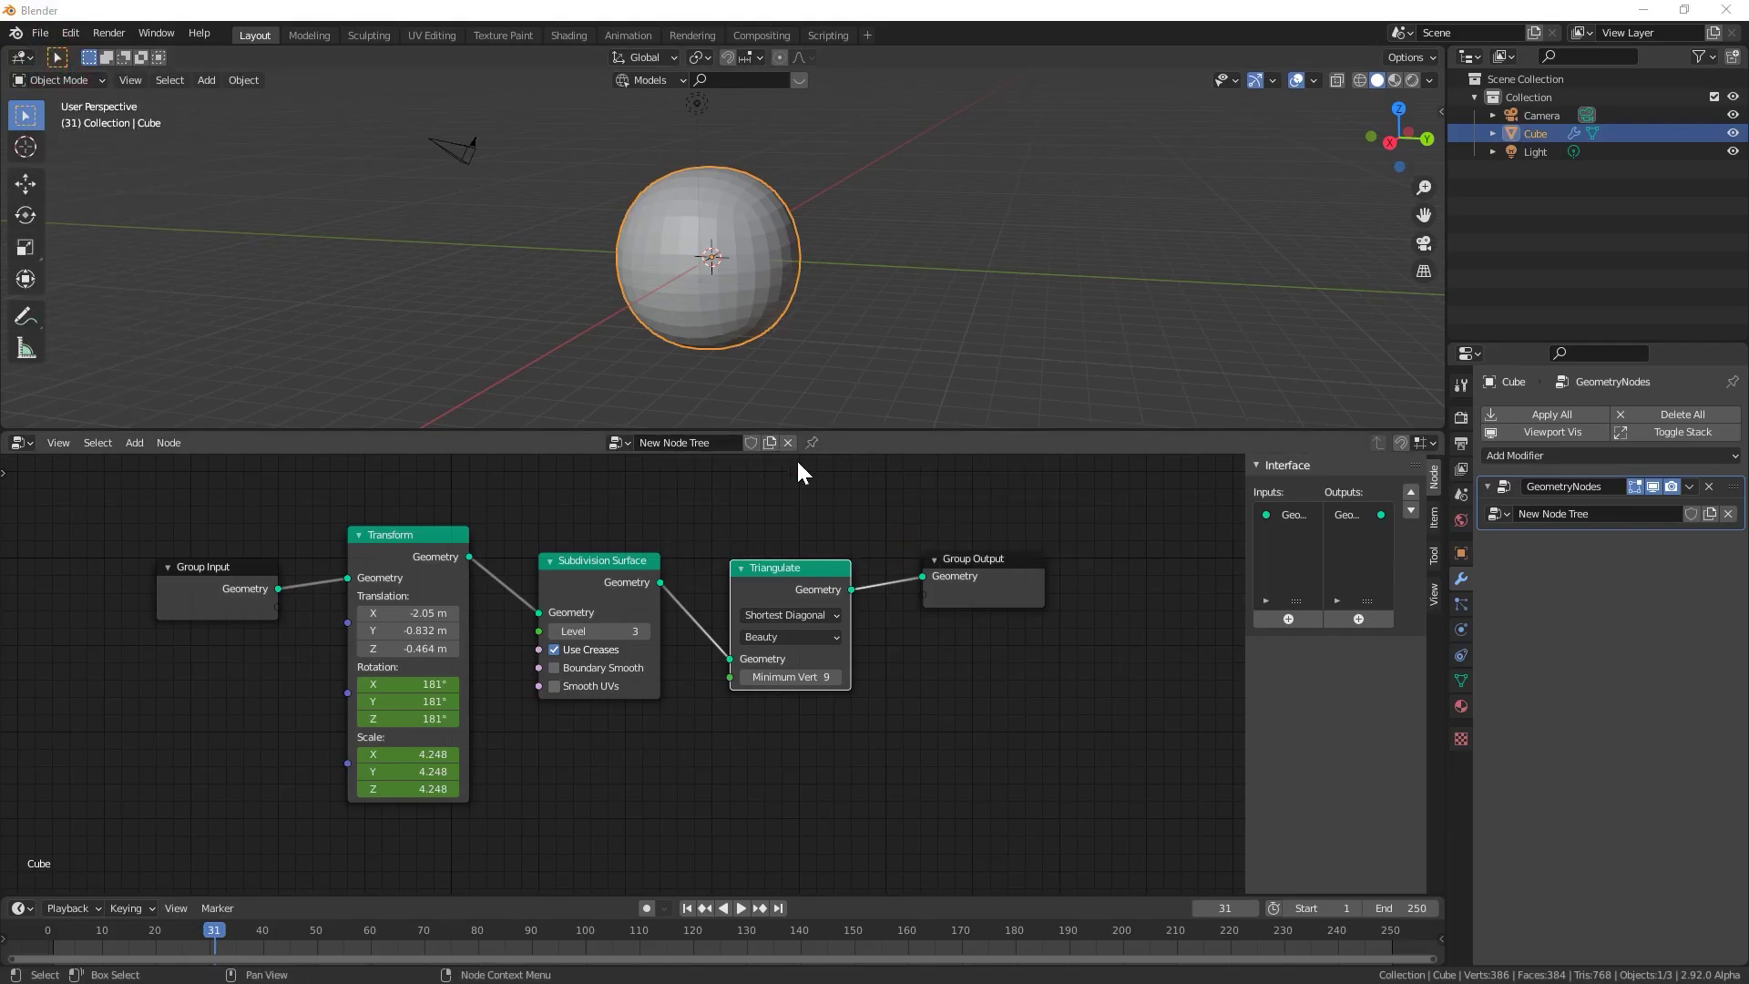
pyautogui.hotkey('ctrl', 'o')
pyautogui.doubleClick(971, 510)
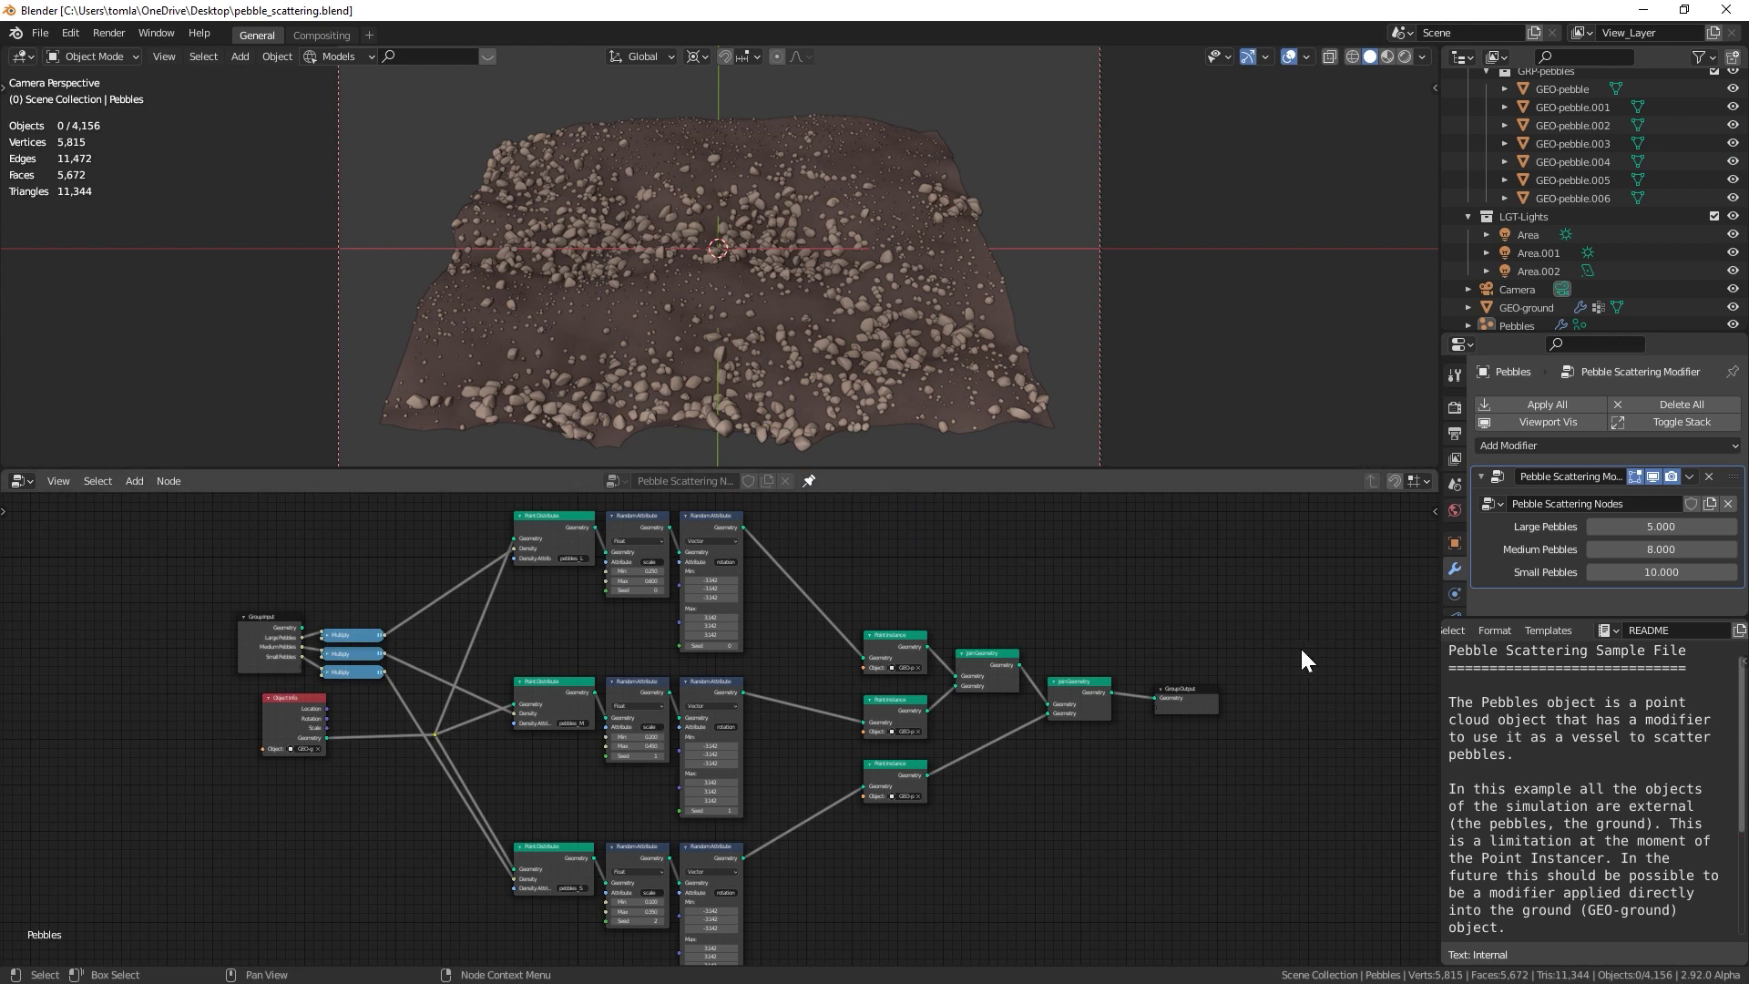
# Raise the Random Attribute Min and Max scale values to enlarge the pebbles
pyautogui.scroll(4, 510, 749)
pyautogui.moveTo(547, 496); pyautogui.dragTo(93, 595, button='middle')
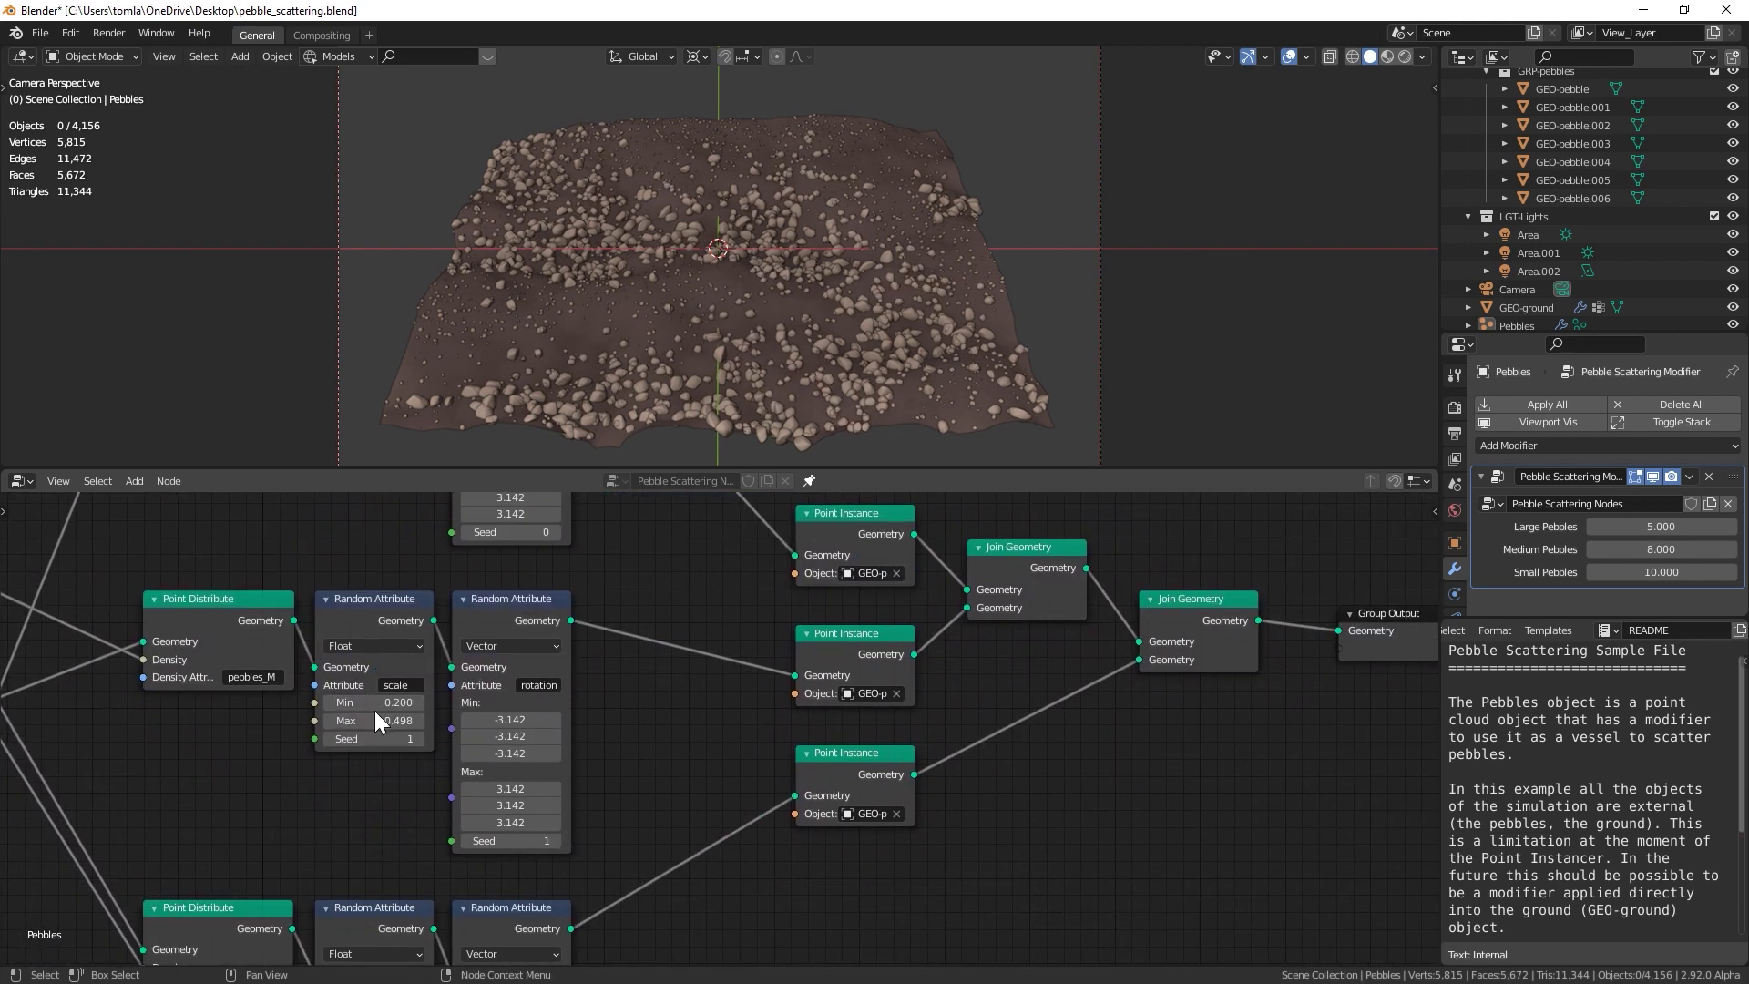
pyautogui.moveTo(374, 702); pyautogui.dragTo(375, 708)
pyautogui.moveTo(364, 711); pyautogui.dragTo(468, 508, button='middle')
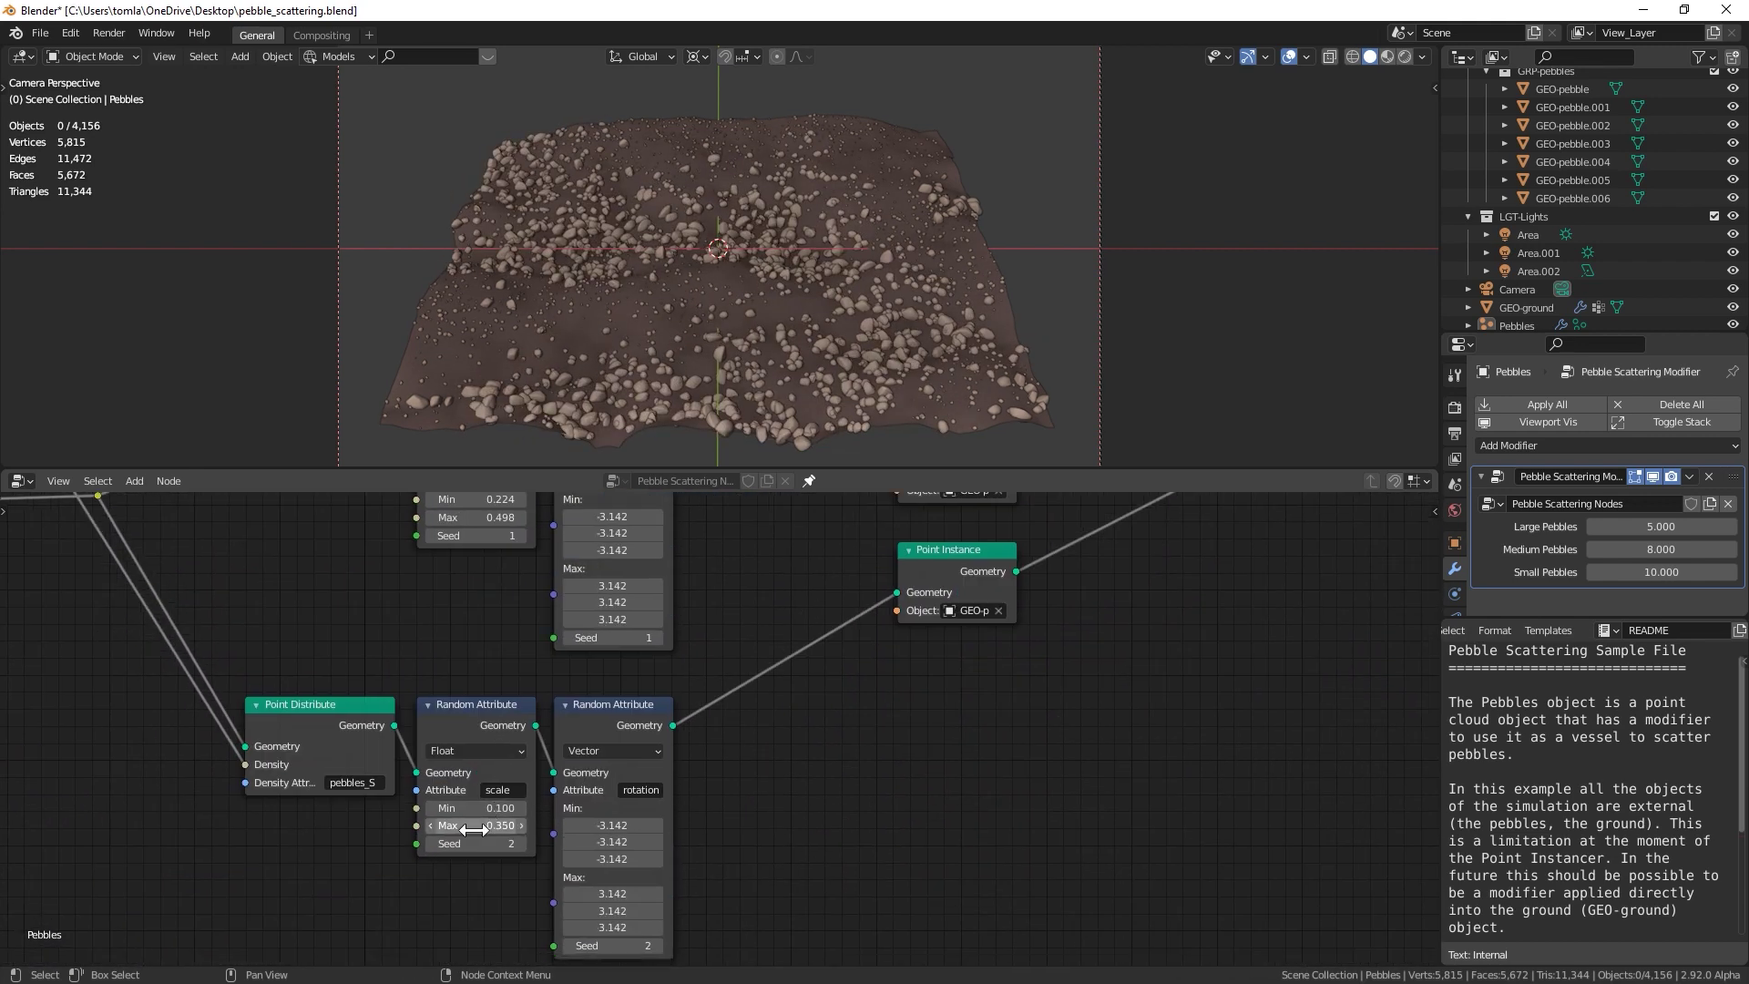
# Switch the viewport to Material Preview then Rendered, check render settings, and frame all nodes
pyautogui.scroll(2, 1366, 136)
pyautogui.click(1387, 57)
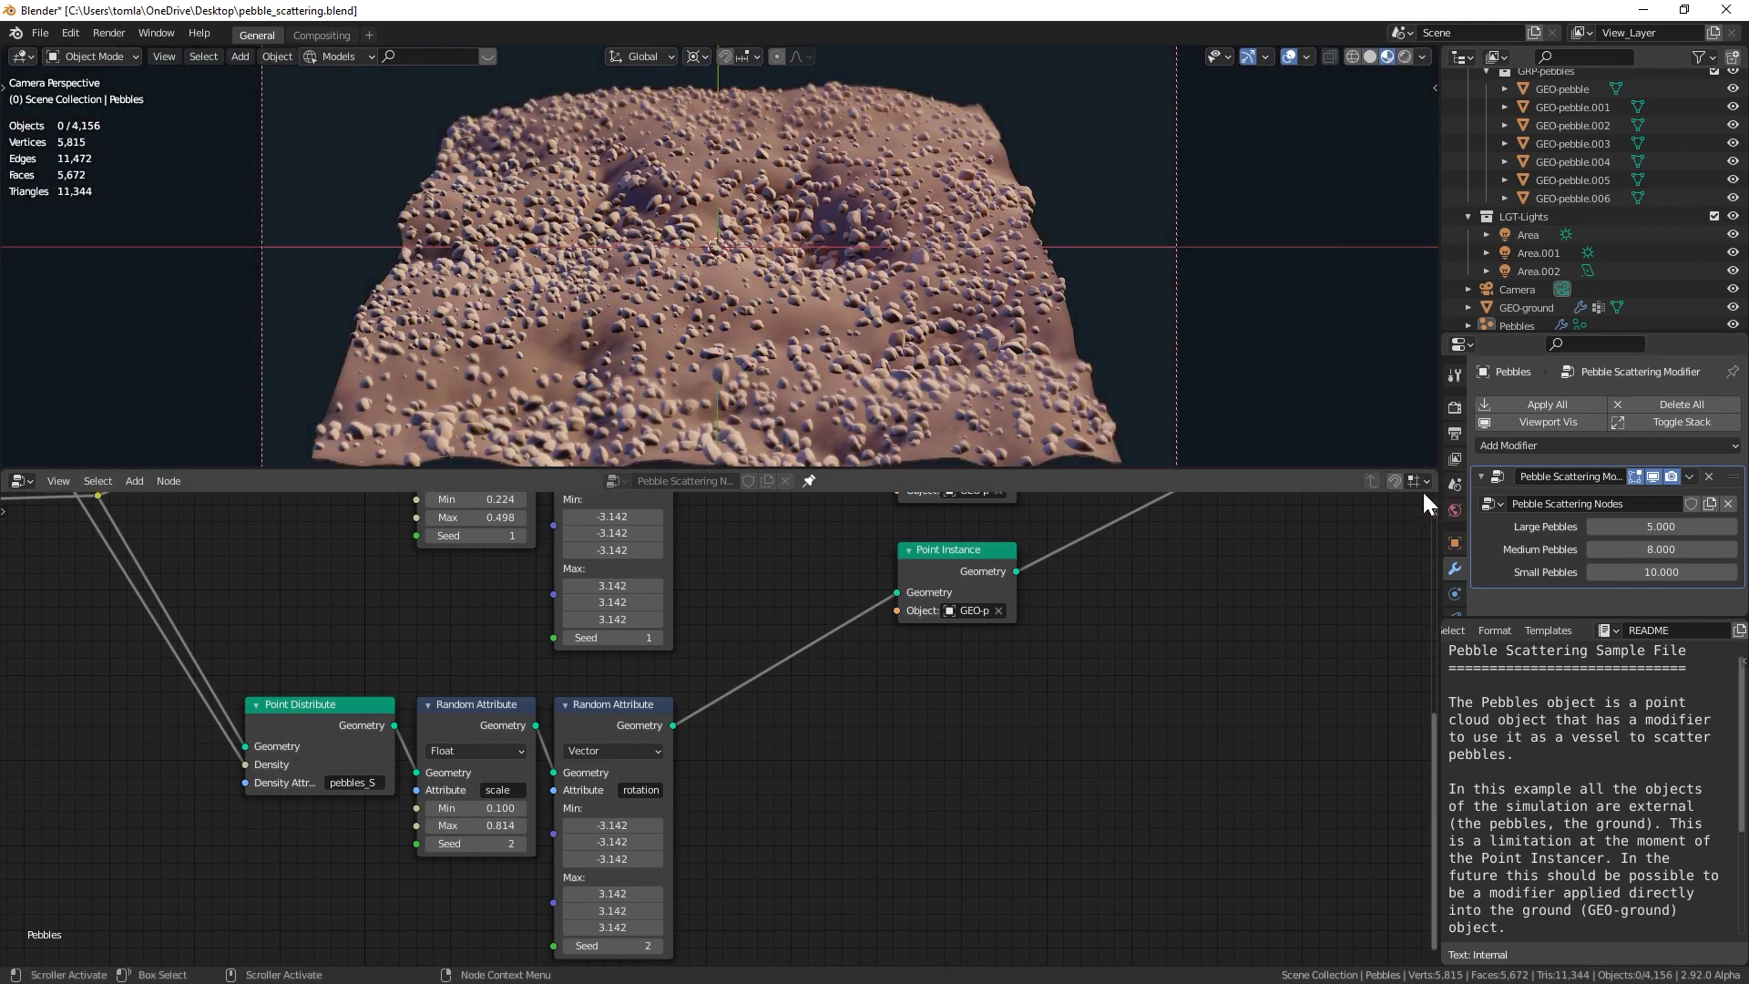
pyautogui.click(1404, 56)
pyautogui.click(1455, 408)
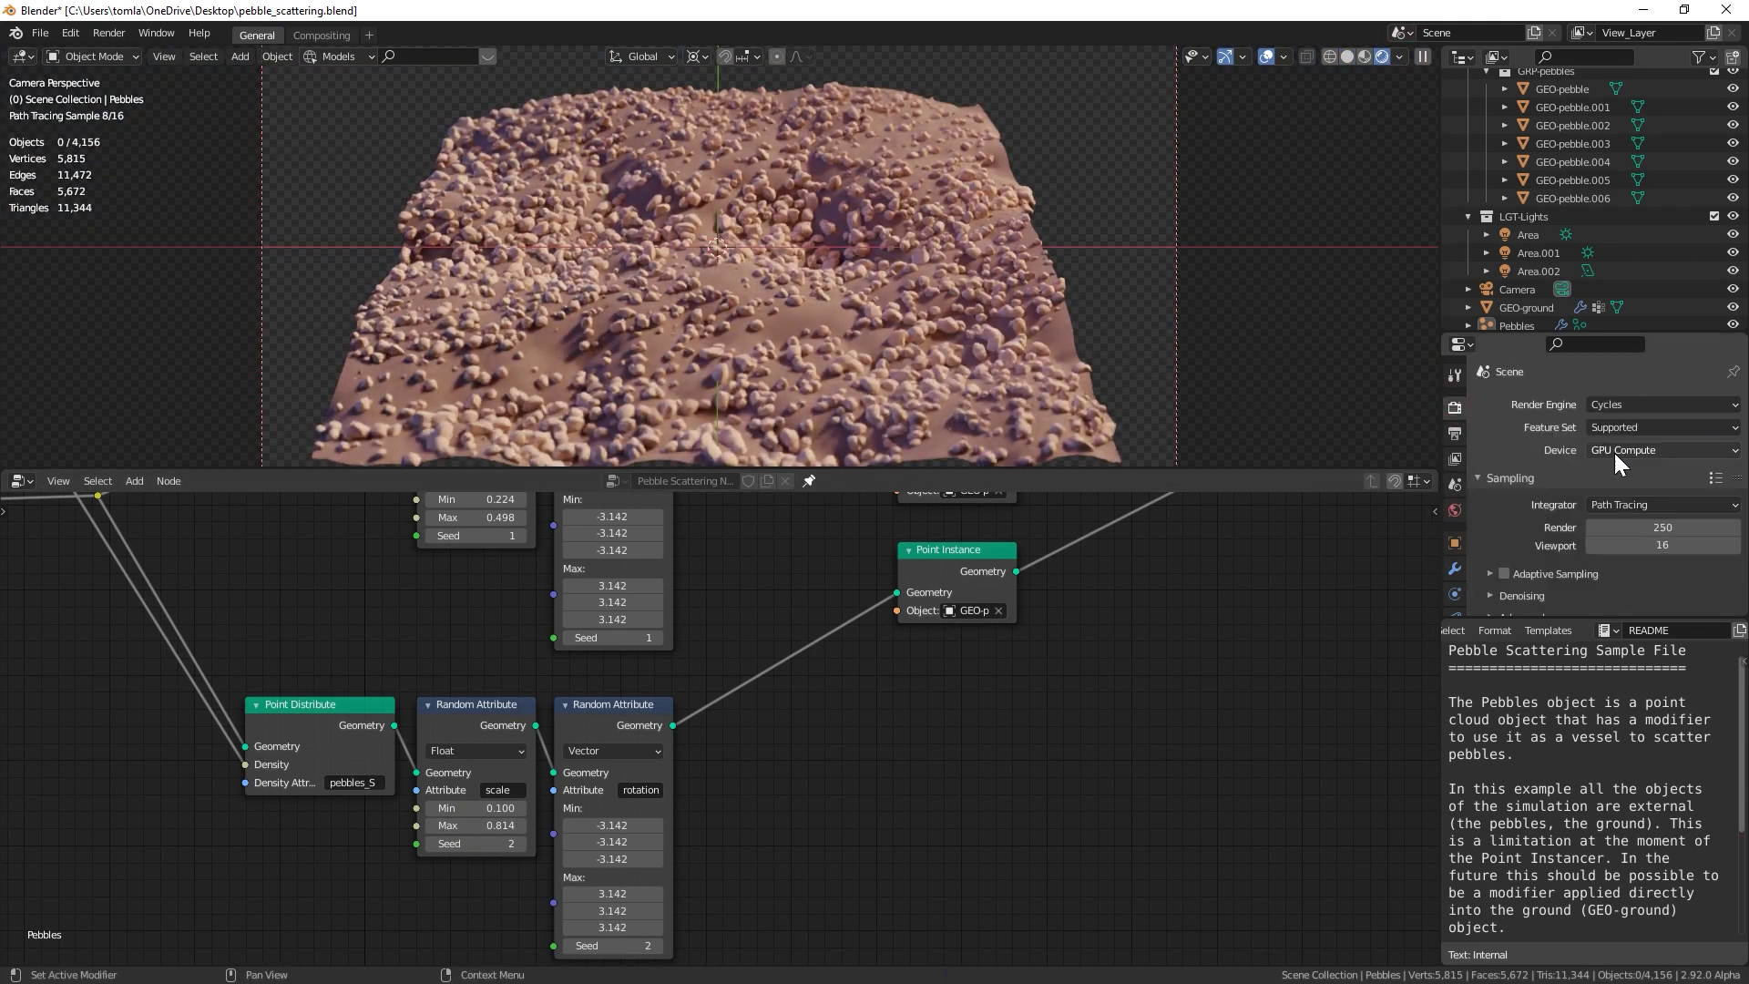
pyautogui.click(1455, 434)
pyautogui.click(1455, 407)
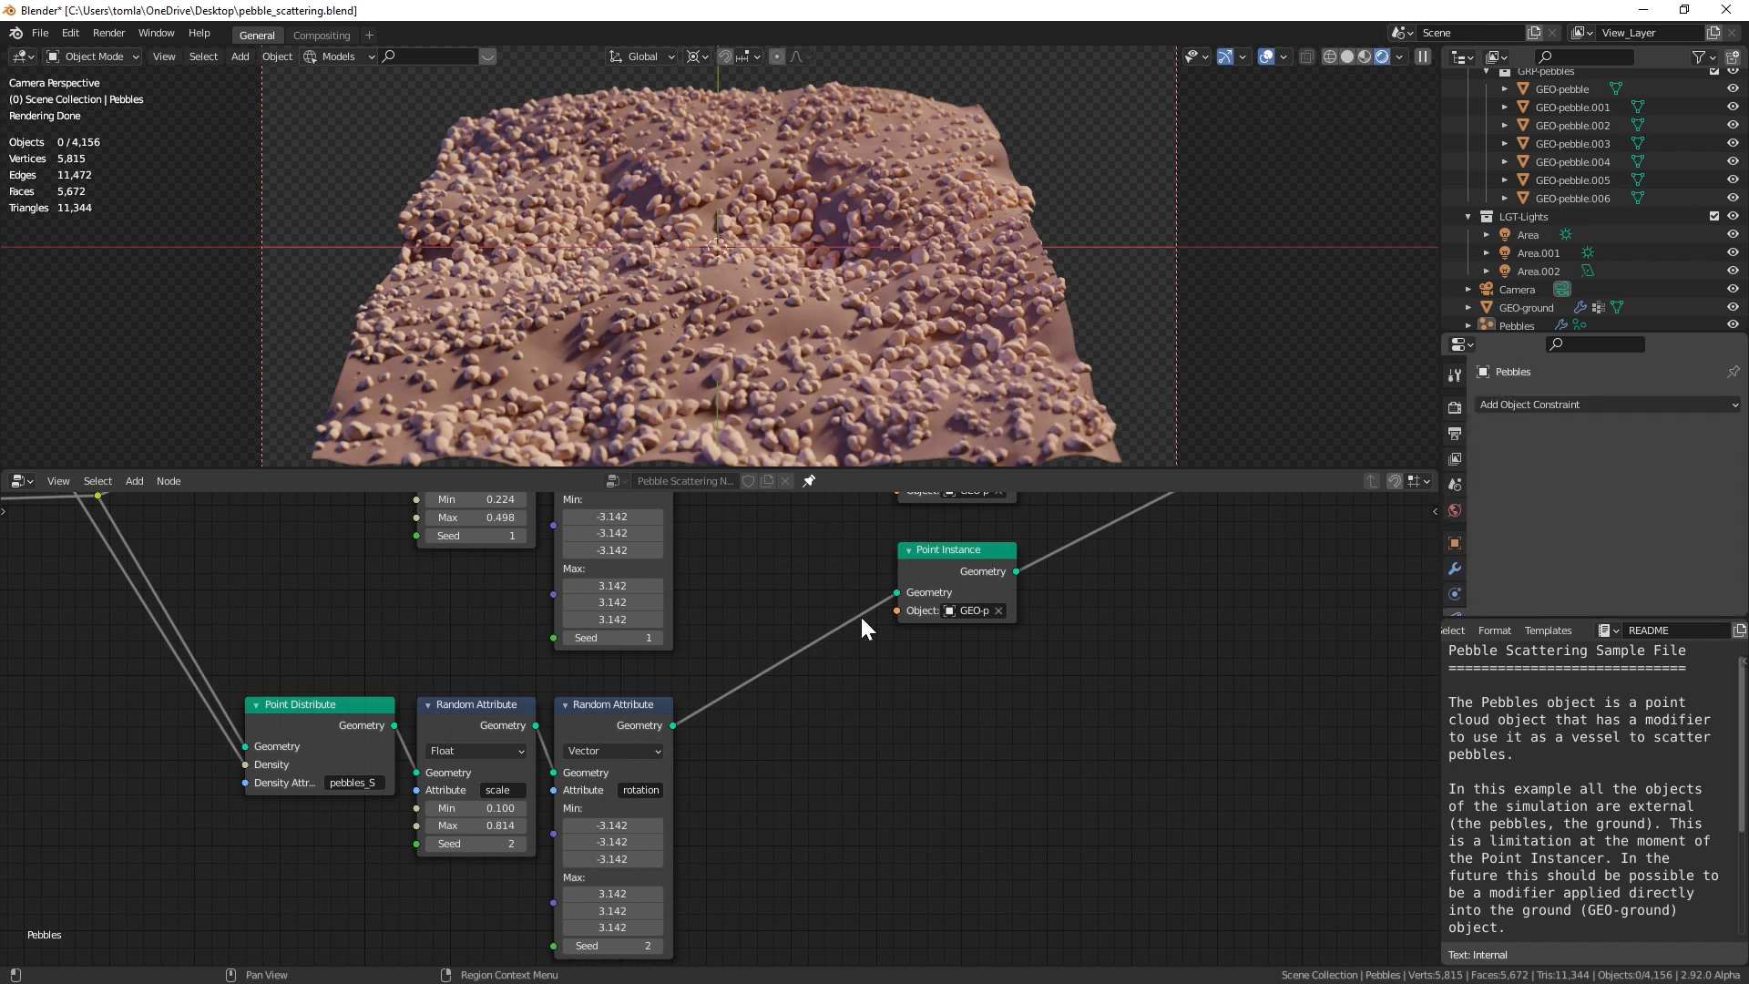
pyautogui.press('Home')
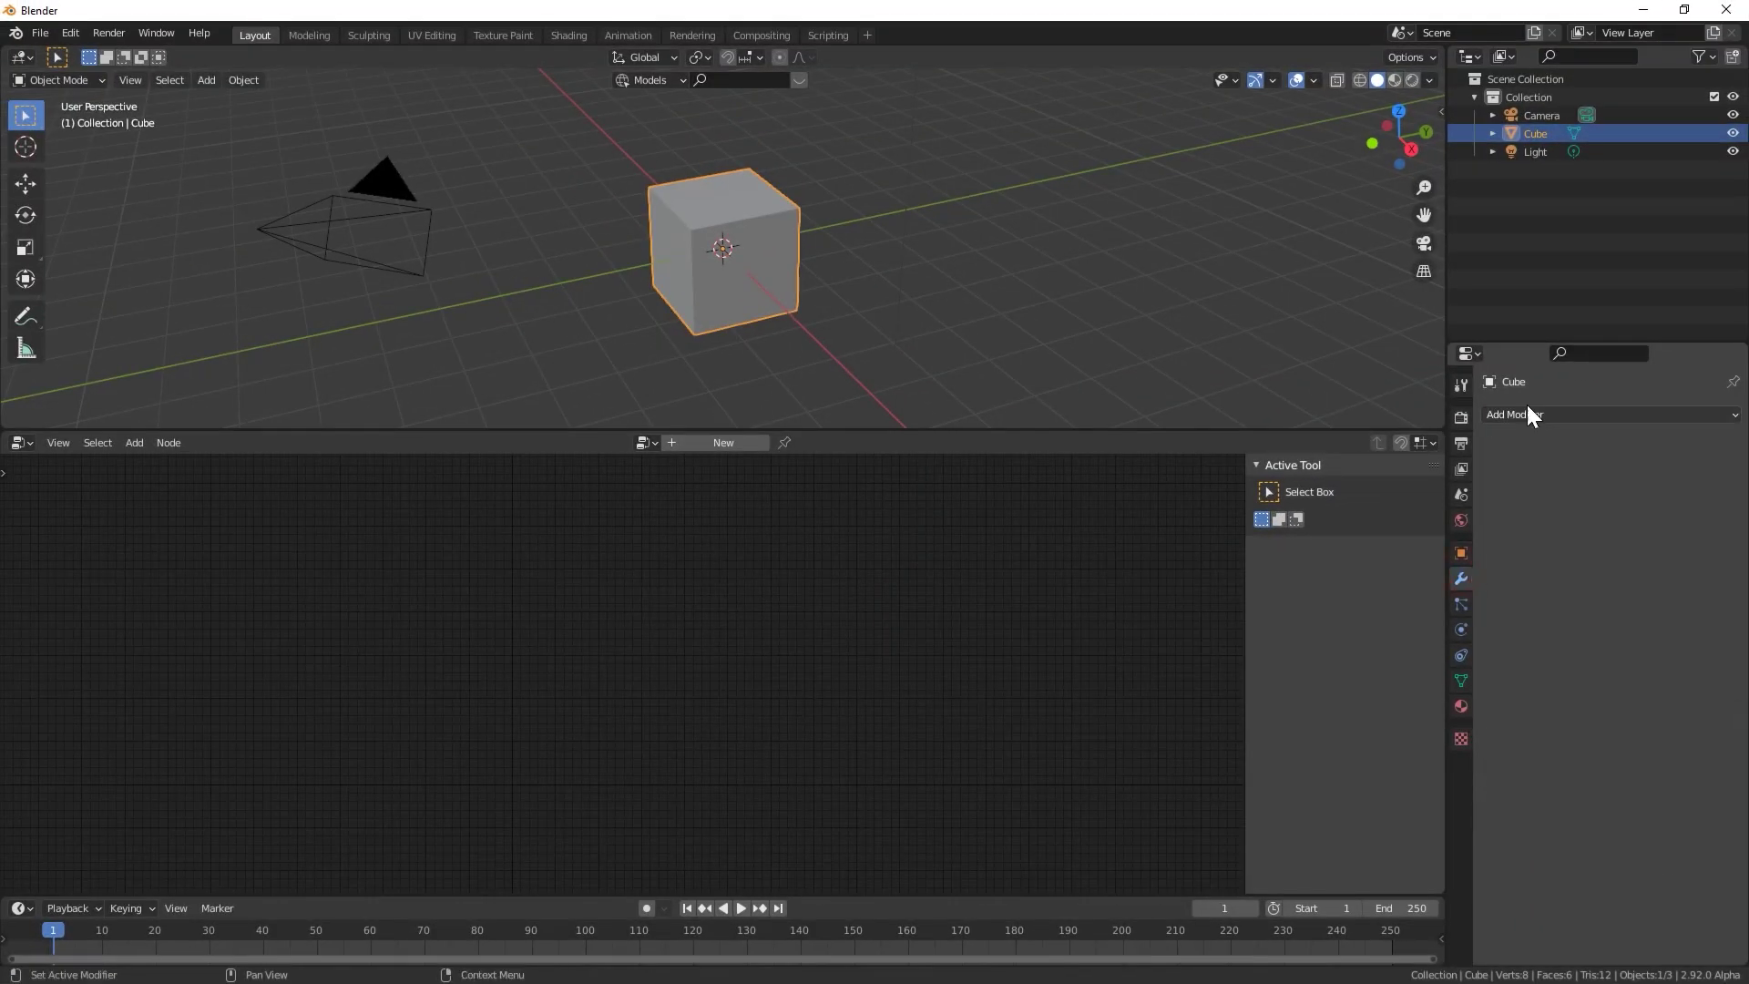
# Add a Geometry Nodes modifier to the cube and assign the existing node tree
pyautogui.click(1527, 412)
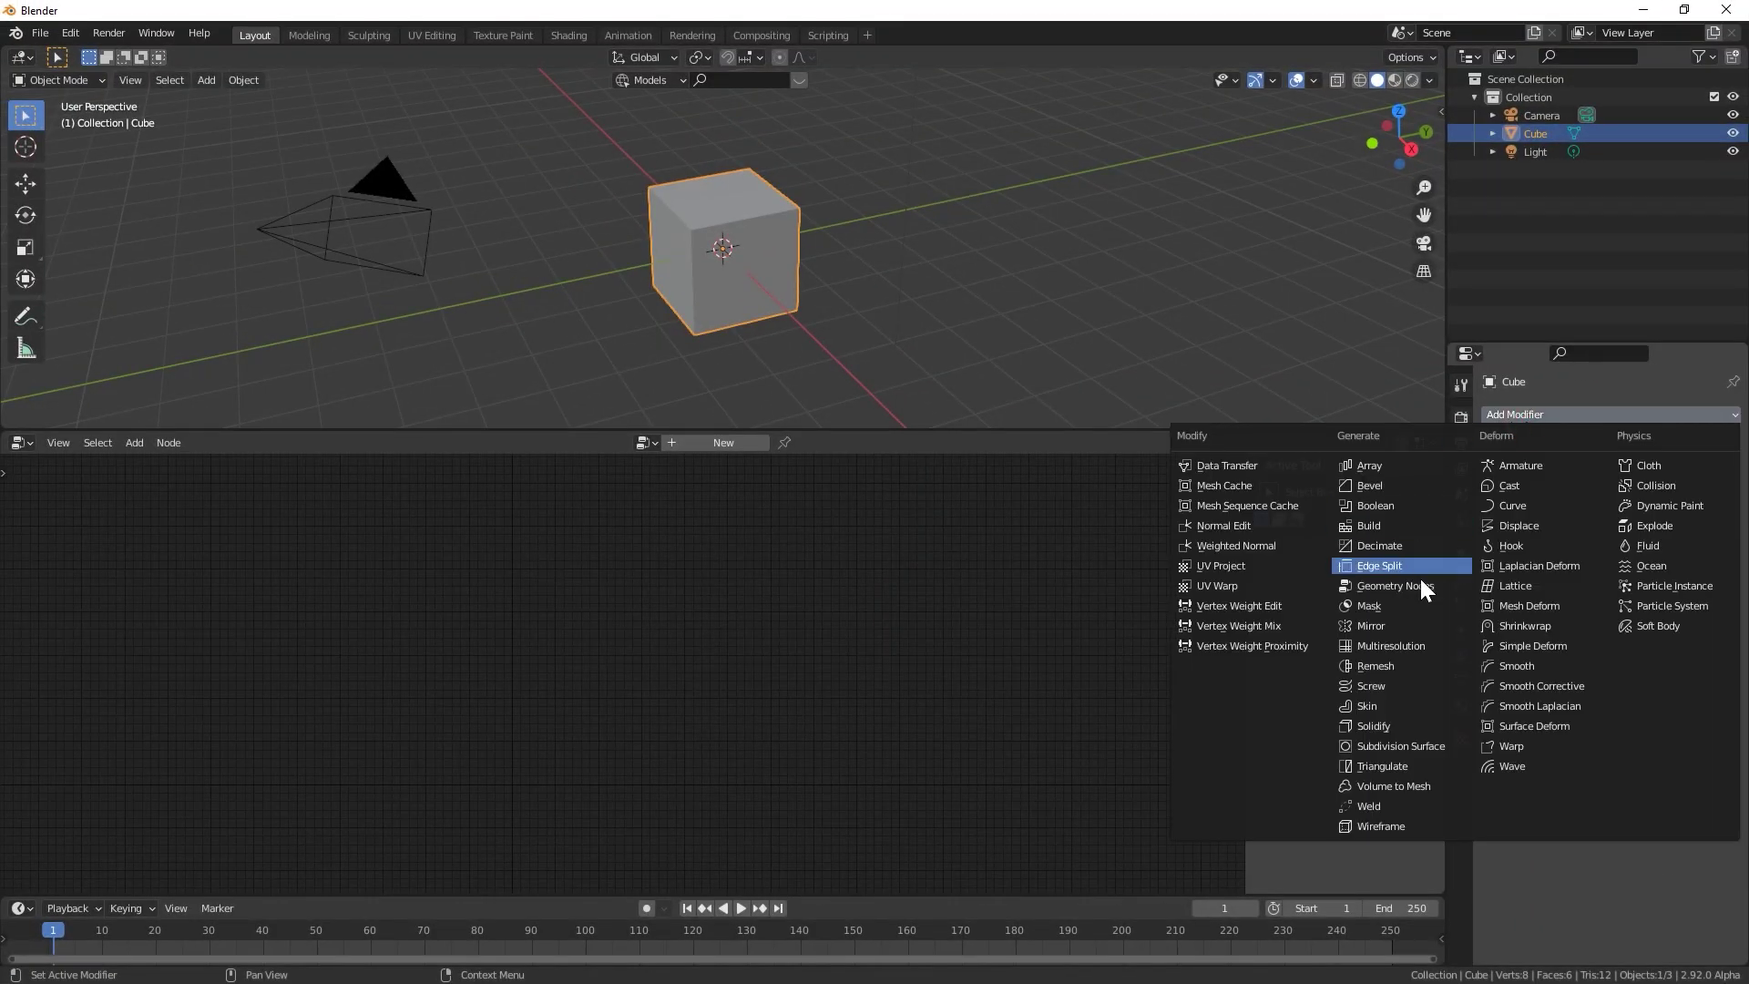
pyautogui.click(1421, 583)
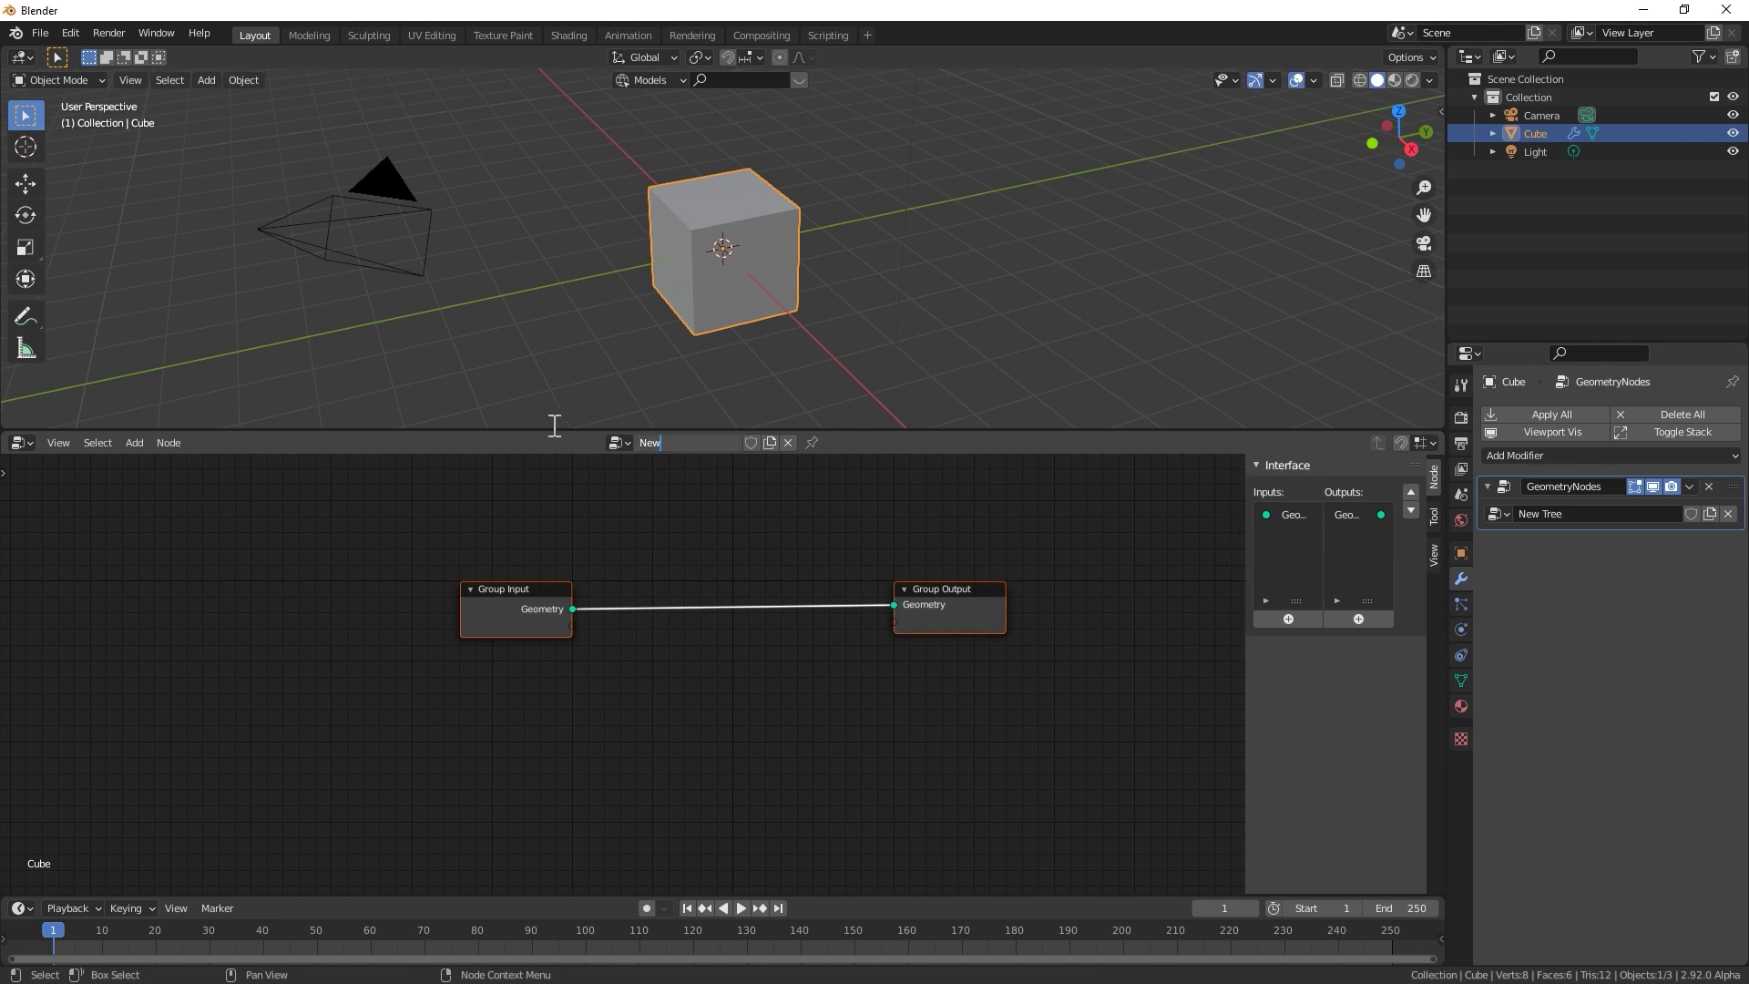
pyautogui.click(1494, 514)
pyautogui.click(1550, 539)
pyautogui.scroll(-4, 800, 257)
pyautogui.moveTo(822, 267); pyautogui.dragTo(802, 300, button='middle')
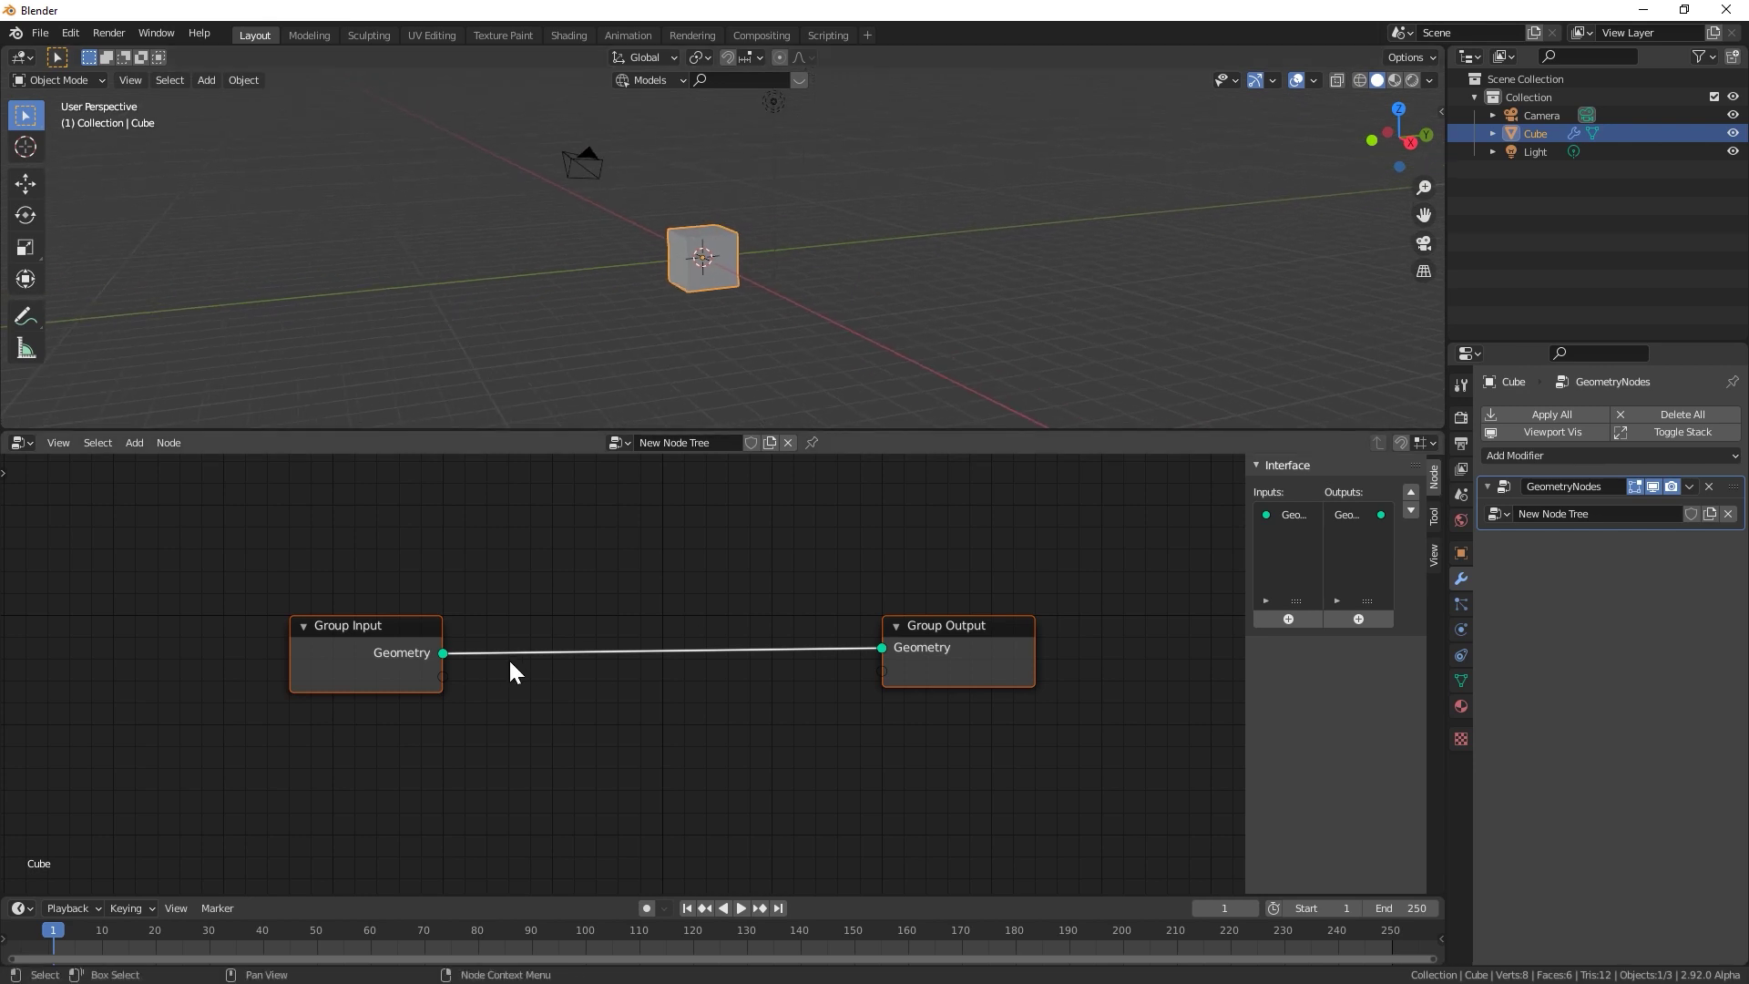
# Insert a Transform node onto the geometry link and scale the cube to 1.128
pyautogui.click(601, 808)
pyautogui.click(583, 500)
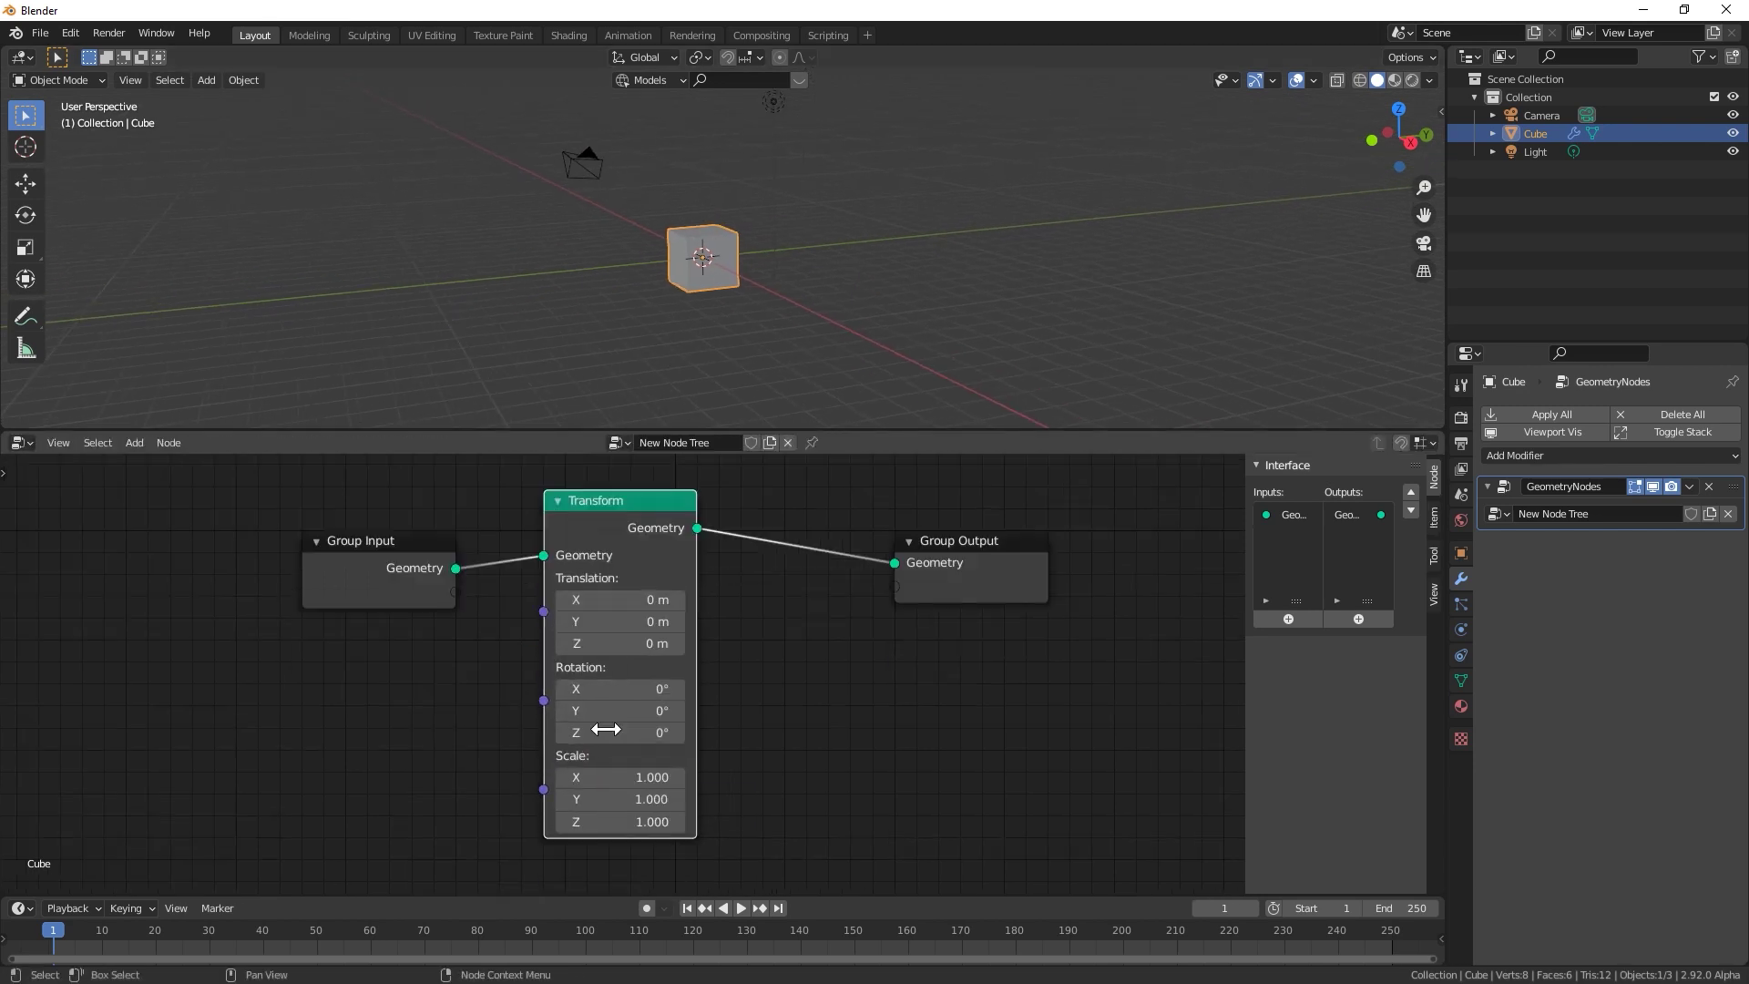
pyautogui.moveTo(620, 777); pyautogui.dragTo(608, 817)
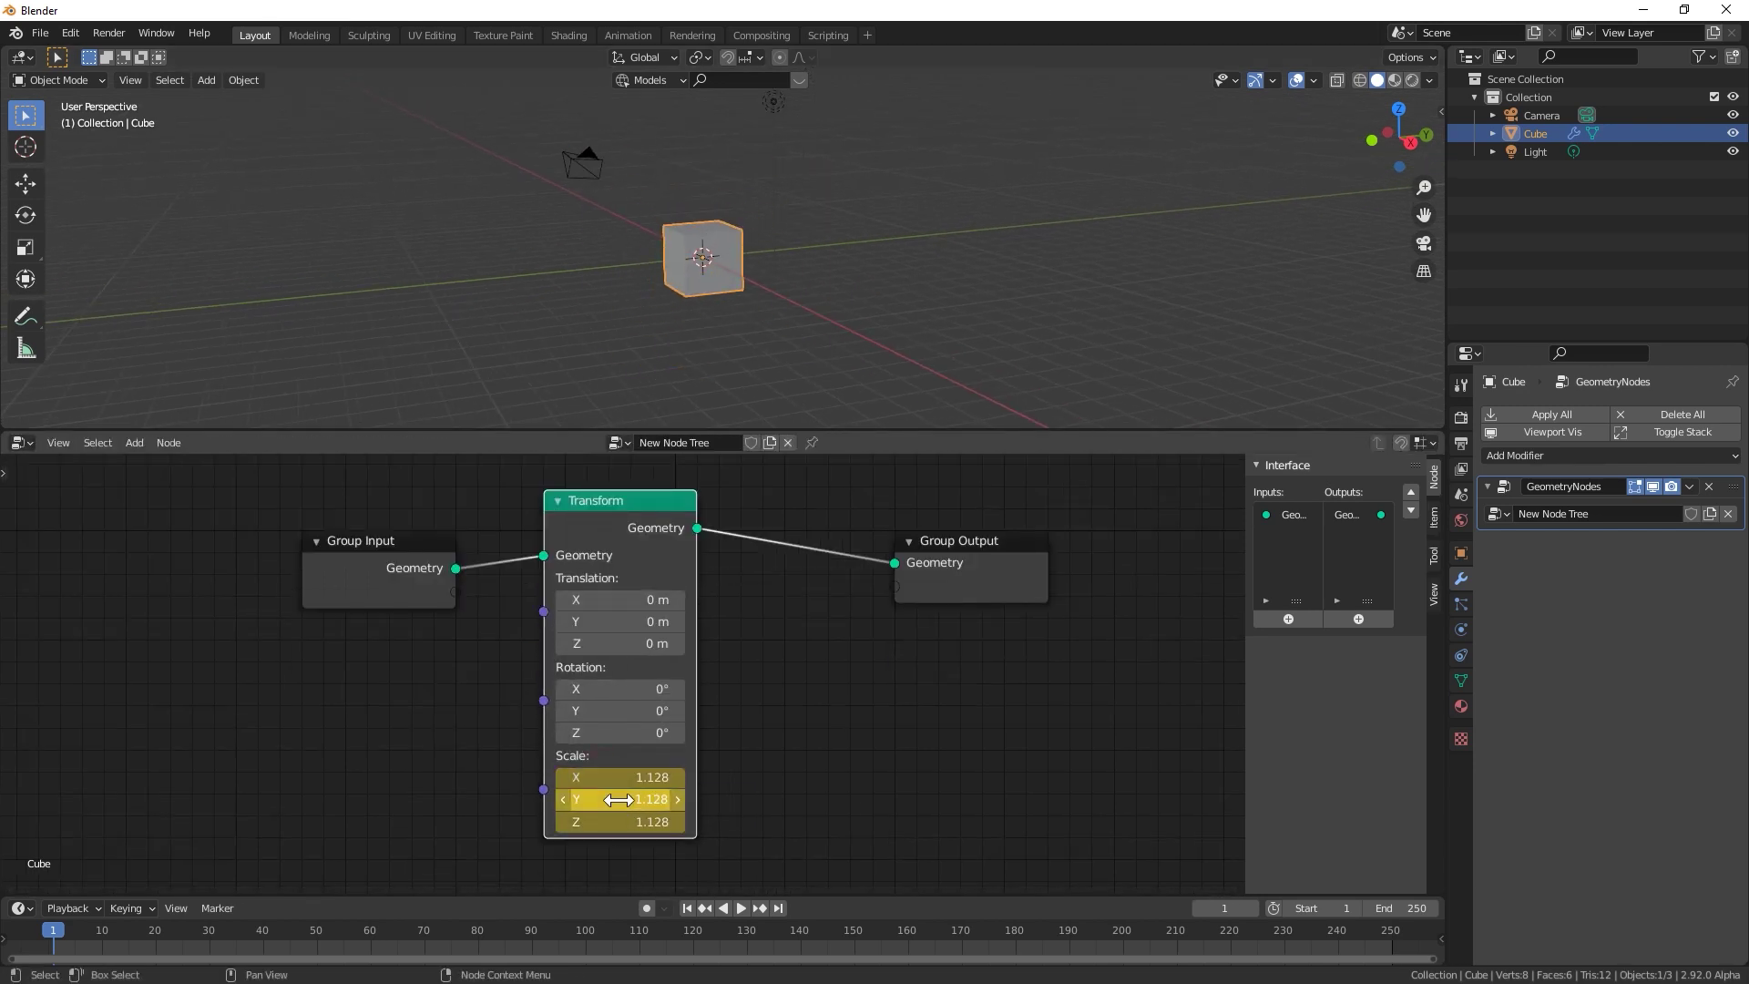
# Keyframe scale 4.248 at frame 20 and 1.128 at frame 1, then rotate to 48.5° at frame 20
pyautogui.moveTo(136, 939); pyautogui.dragTo(155, 938)
pyautogui.moveTo(625, 785); pyautogui.dragTo(614, 799, button='middle')
pyautogui.moveTo(609, 804); pyautogui.dragTo(644, 816)
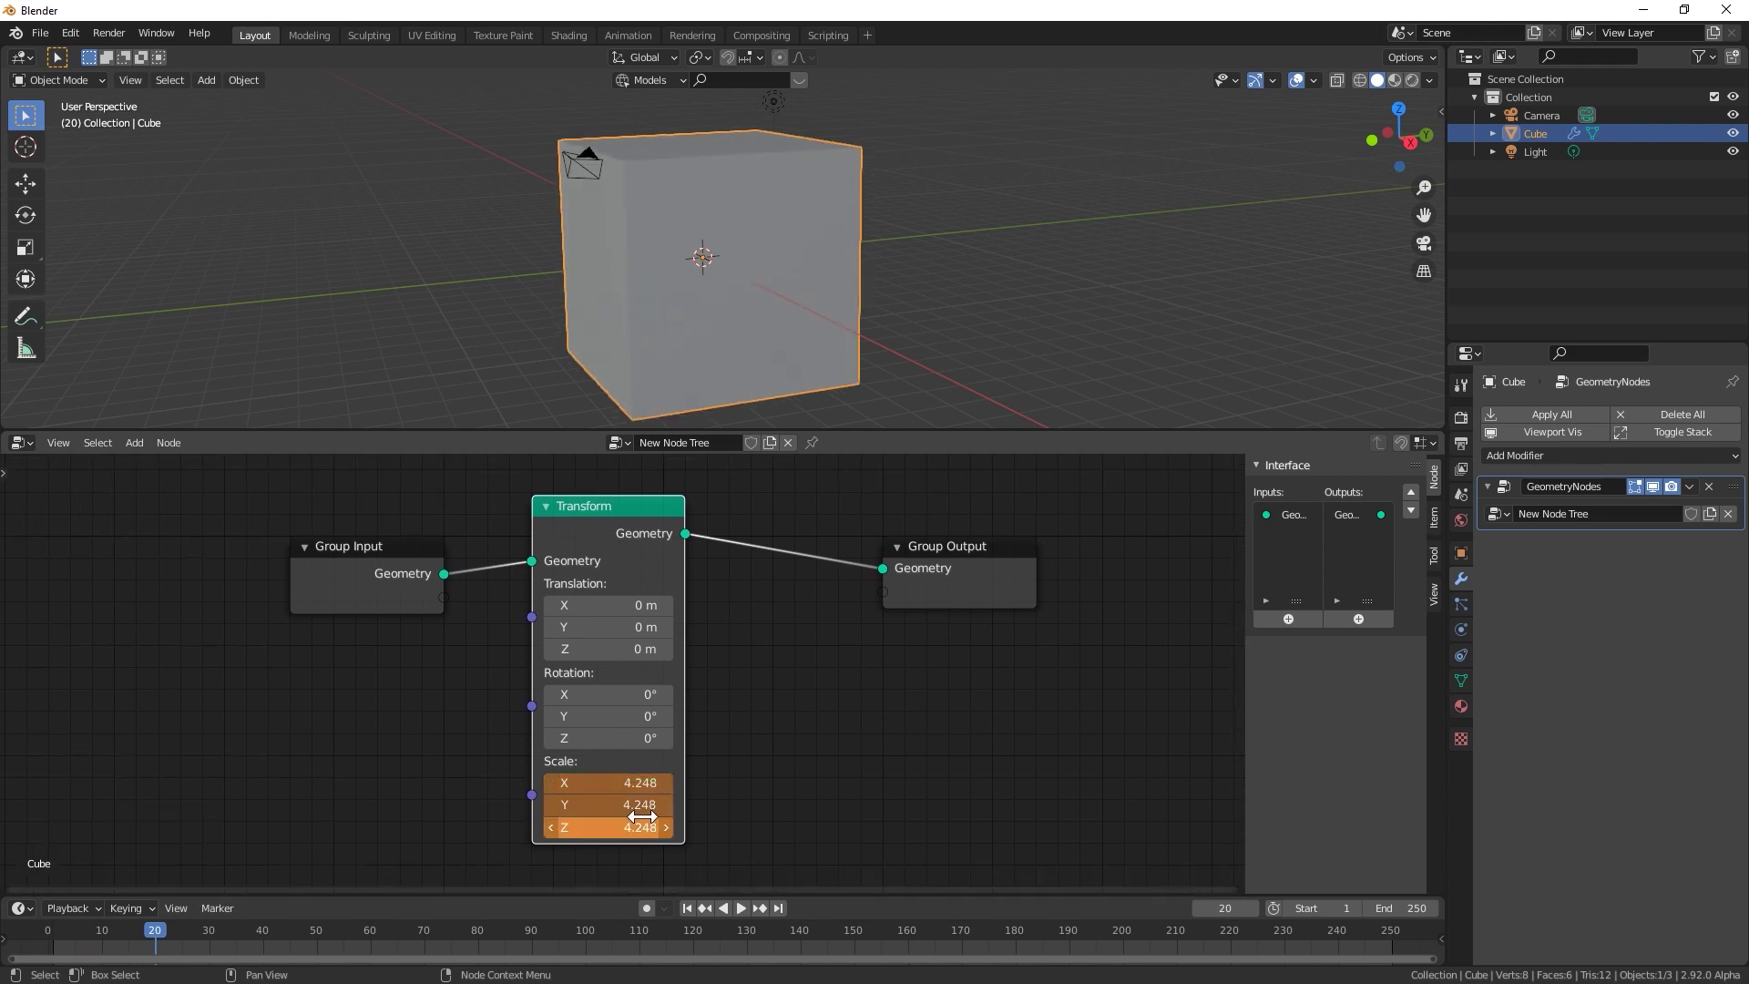
pyautogui.press('i')
pyautogui.click(687, 907)
pyautogui.press('i')
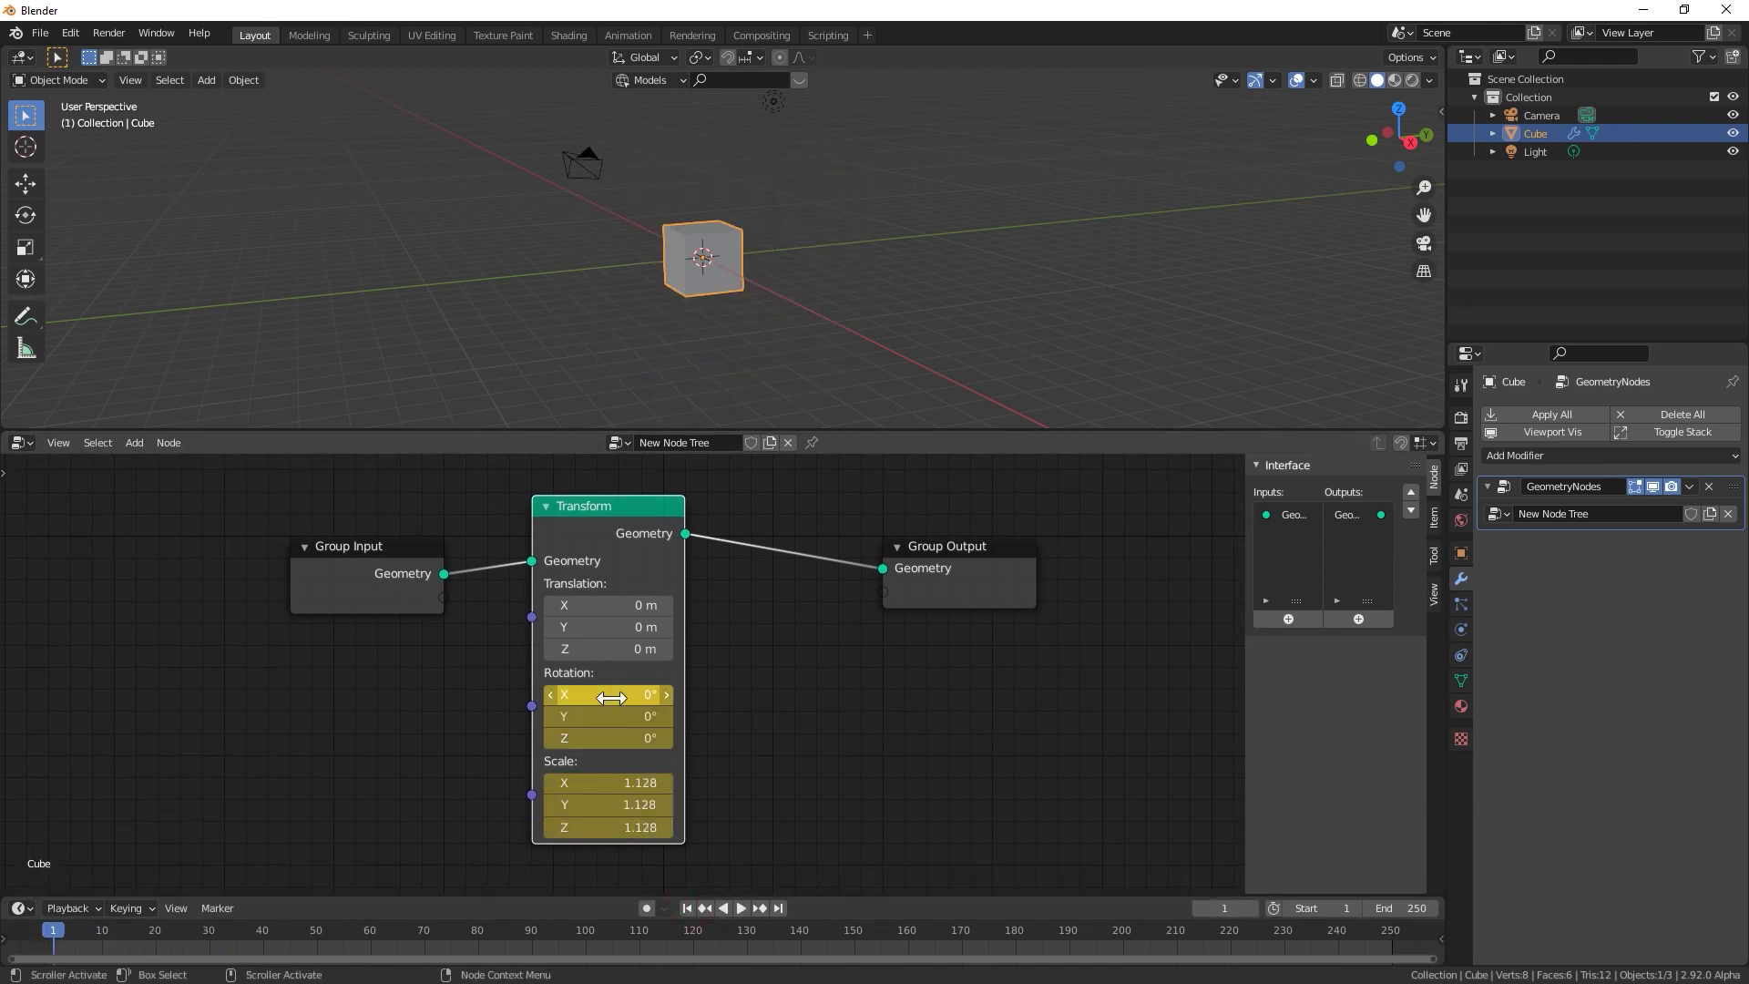
pyautogui.click(157, 939)
pyautogui.moveTo(613, 716); pyautogui.dragTo(837, 737)
# Keyframe the rotation, play the animation, and add a level-3 Subdivision Surface node after Transform
pyautogui.press('i')
pyautogui.hotkey('shift', 'Left')
pyautogui.press('space')
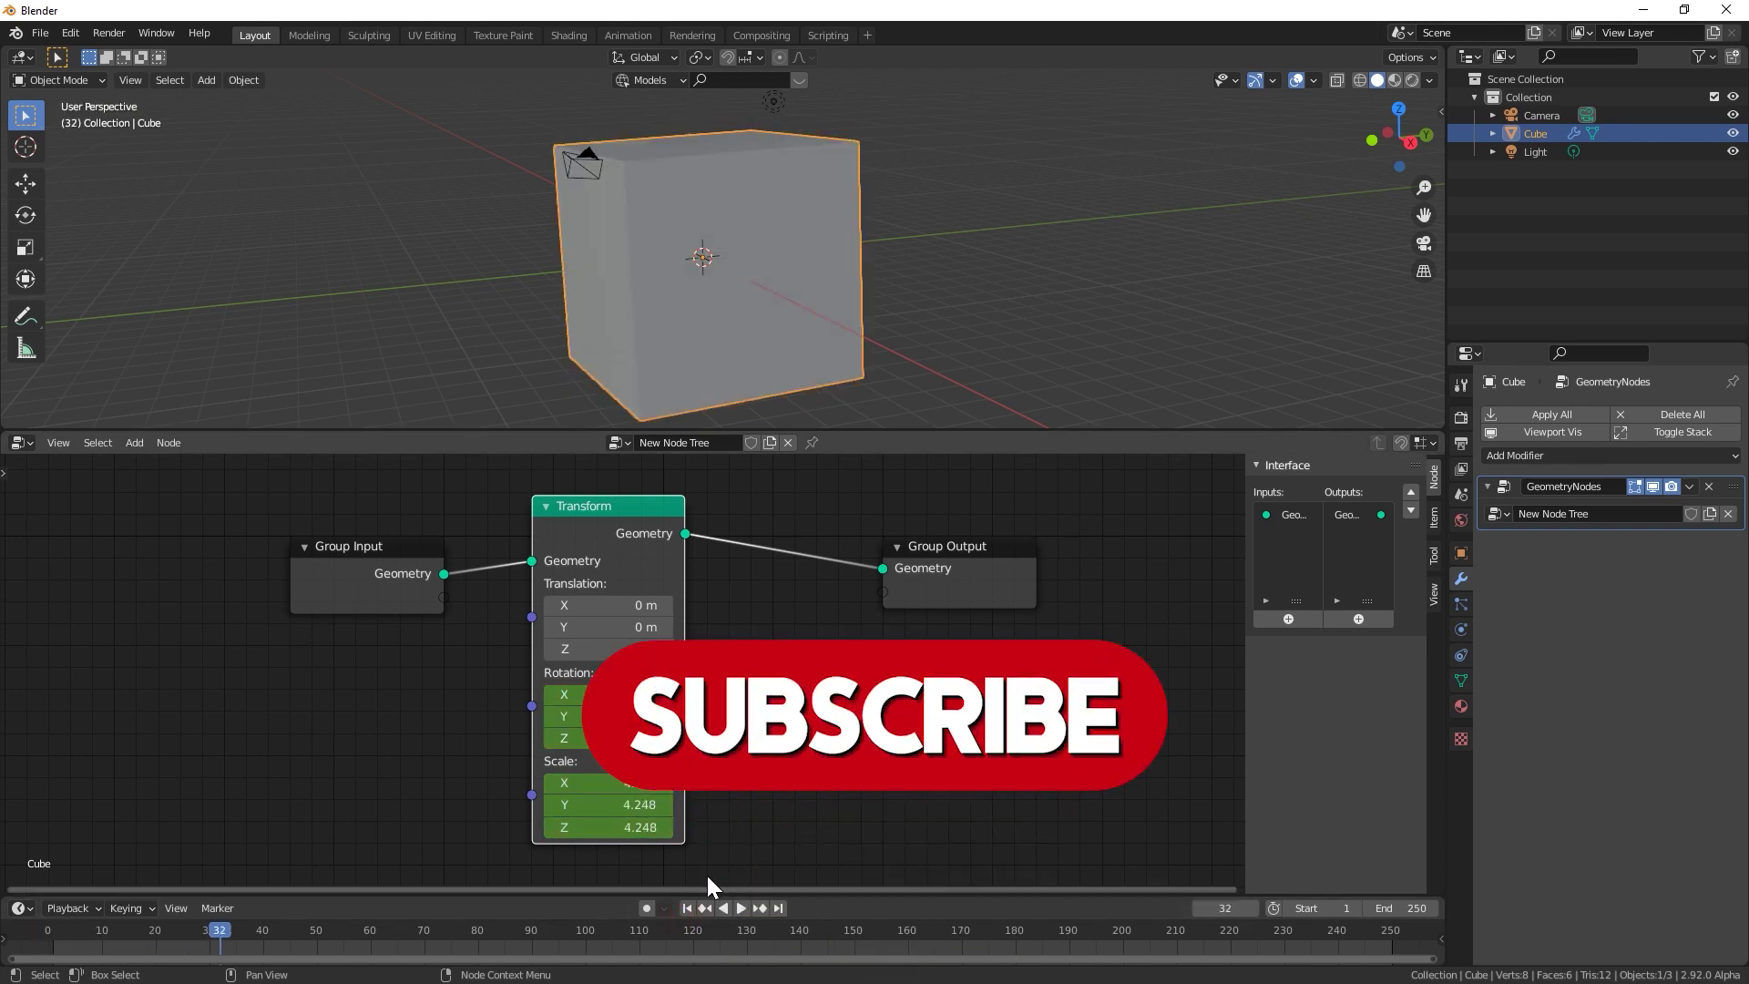
pyautogui.click(865, 563)
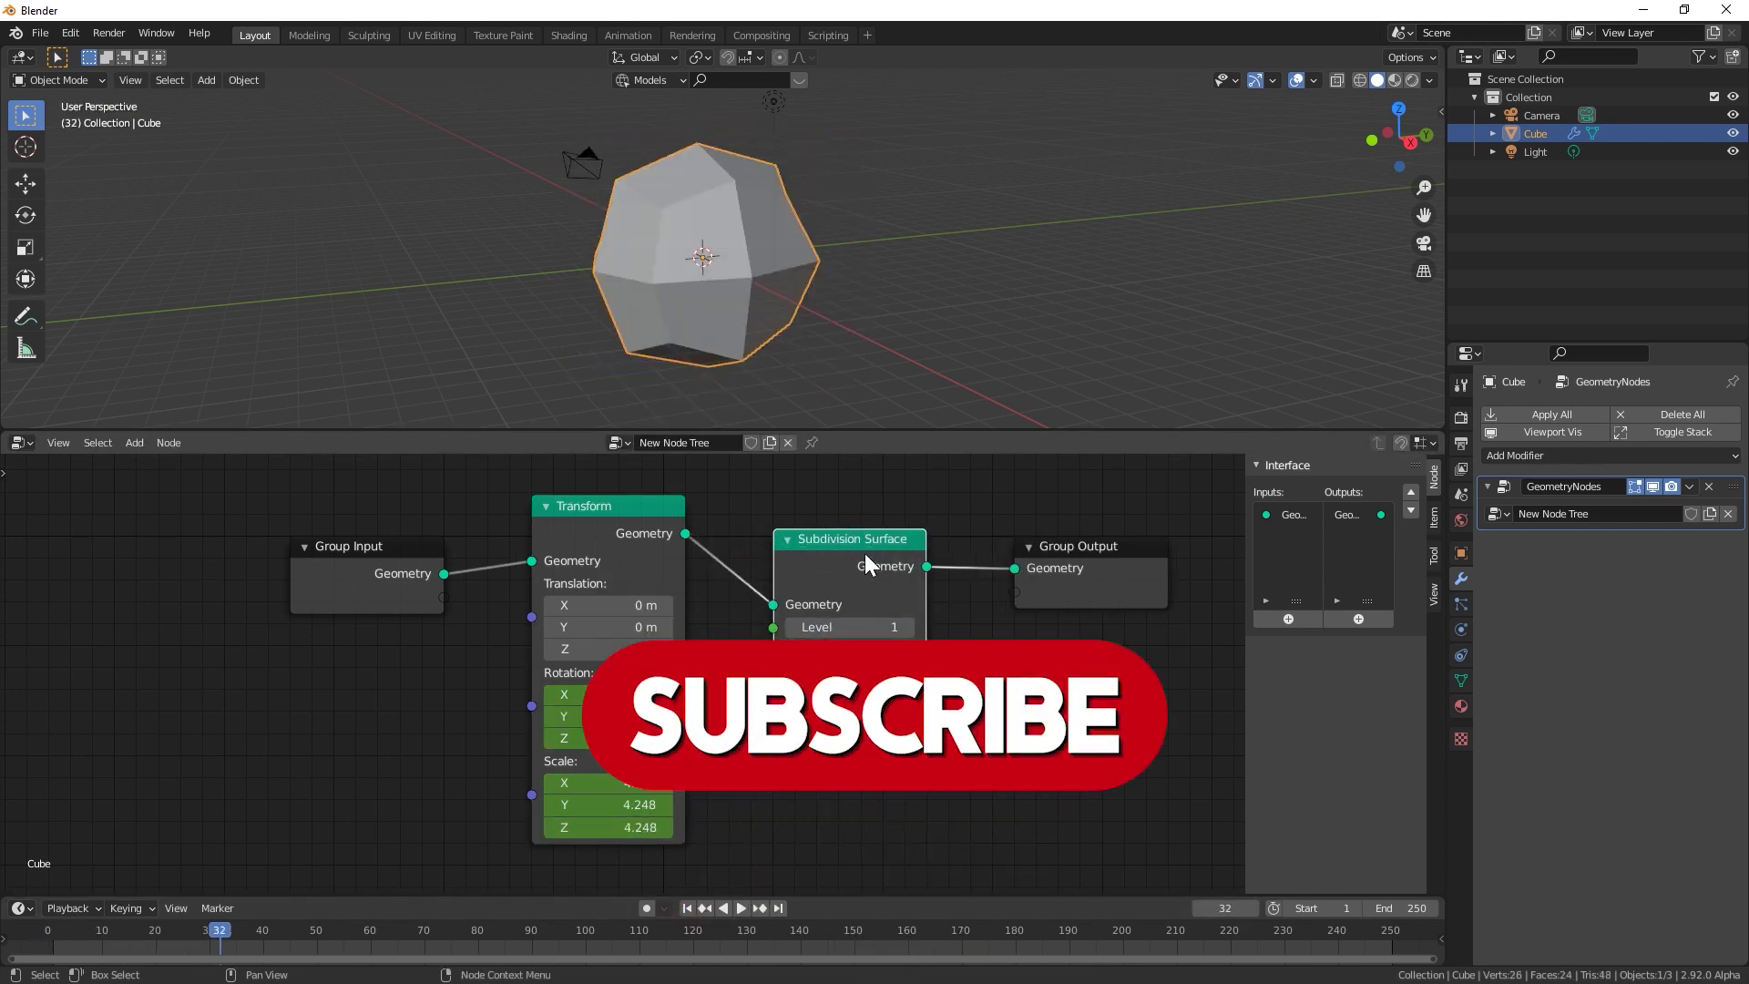
pyautogui.moveTo(839, 634); pyautogui.dragTo(879, 634)
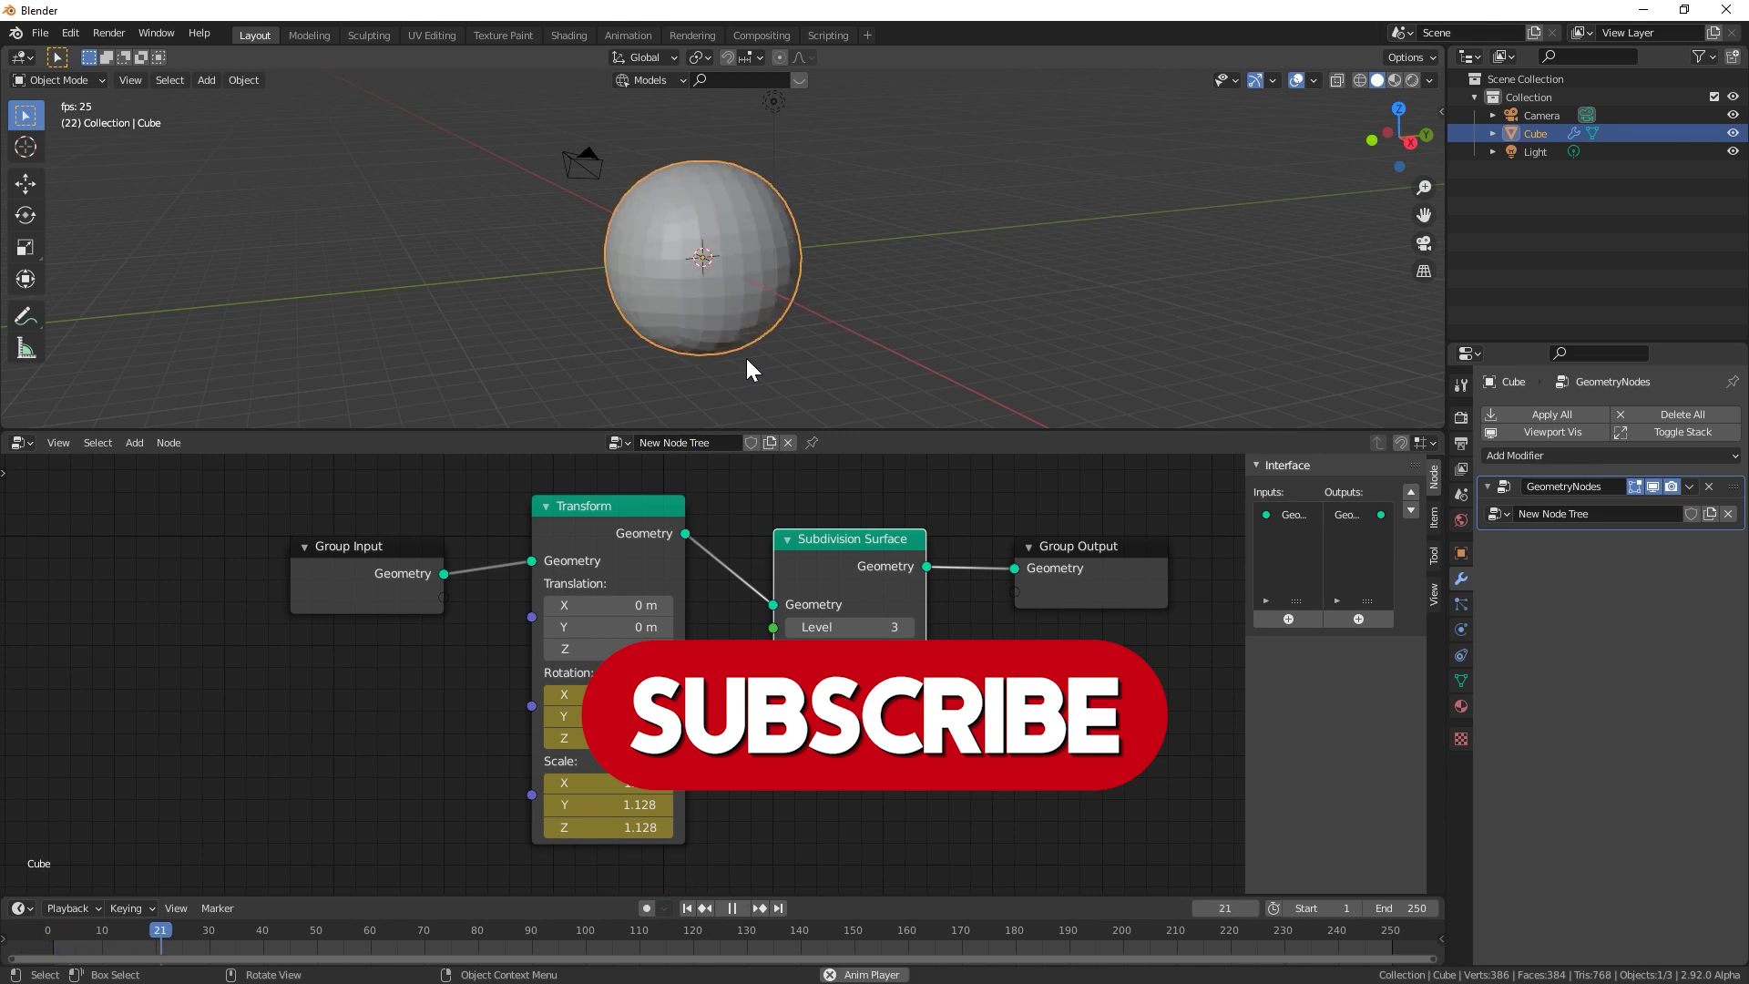